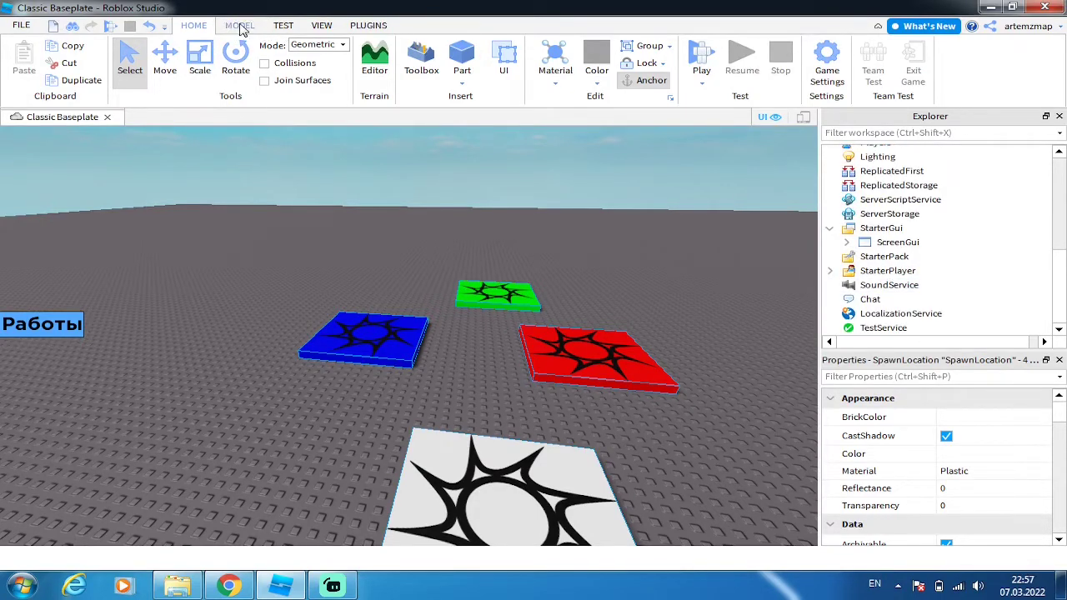
Insert the Teams service into the place through the advanced service list
click(239, 25)
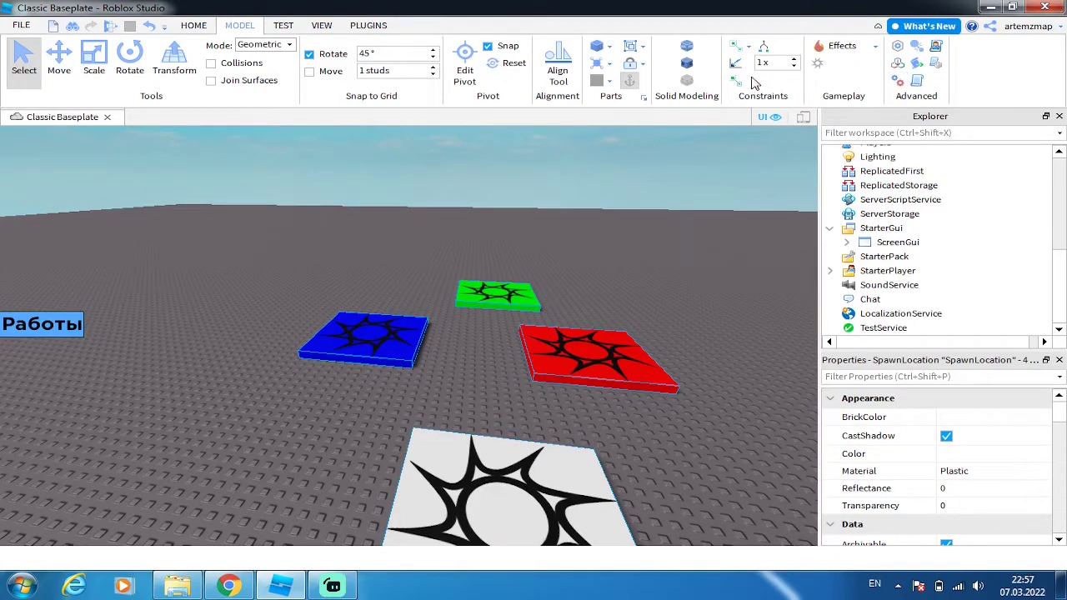
click(896, 84)
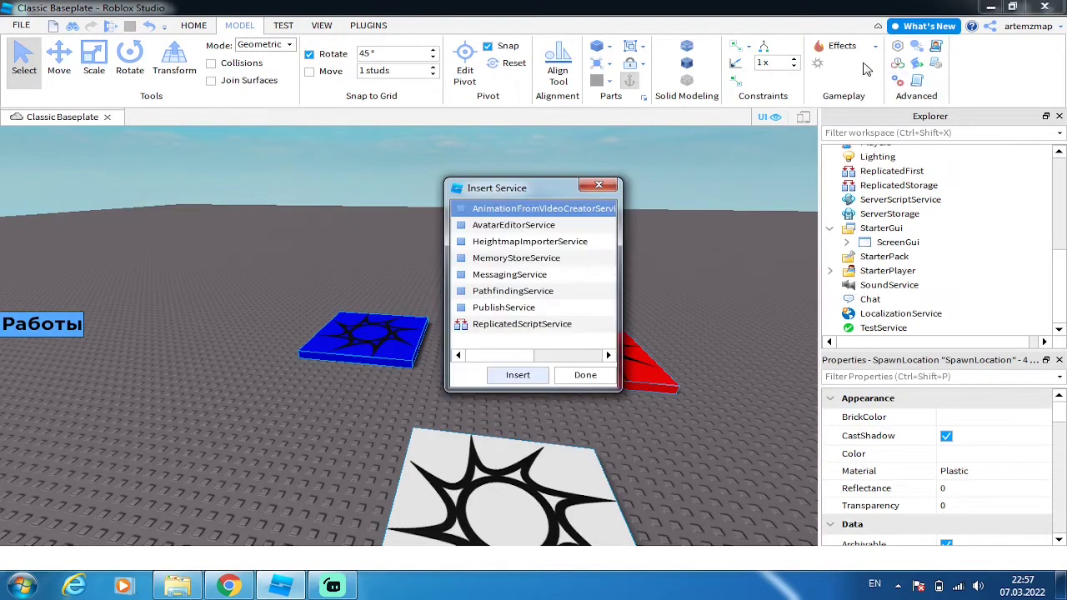
drag(496, 364, 607, 358)
click(486, 226)
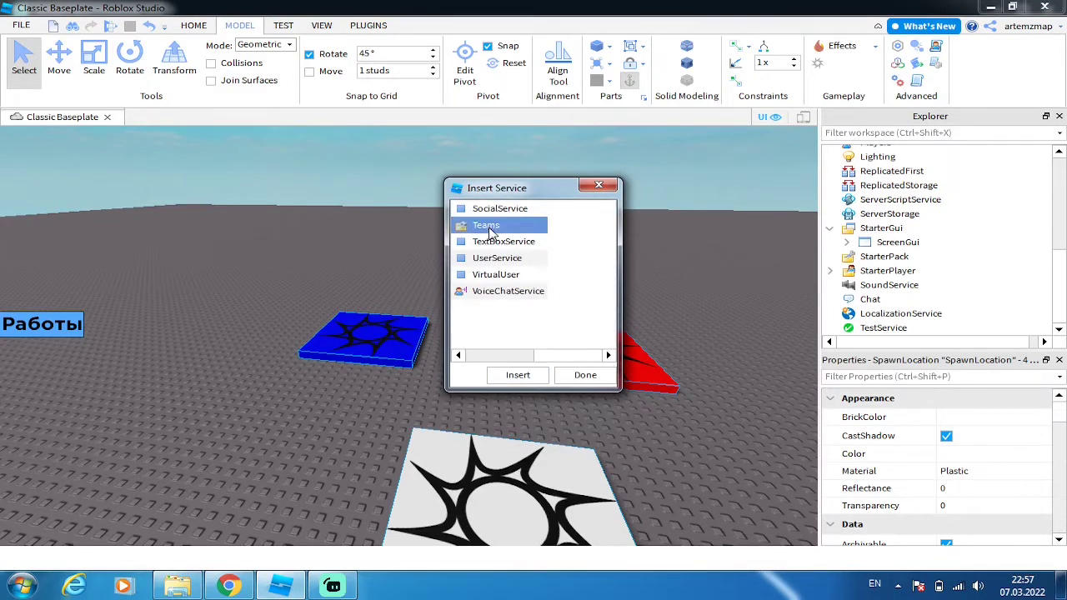
click(520, 377)
scroll(871, 271, down, 1)
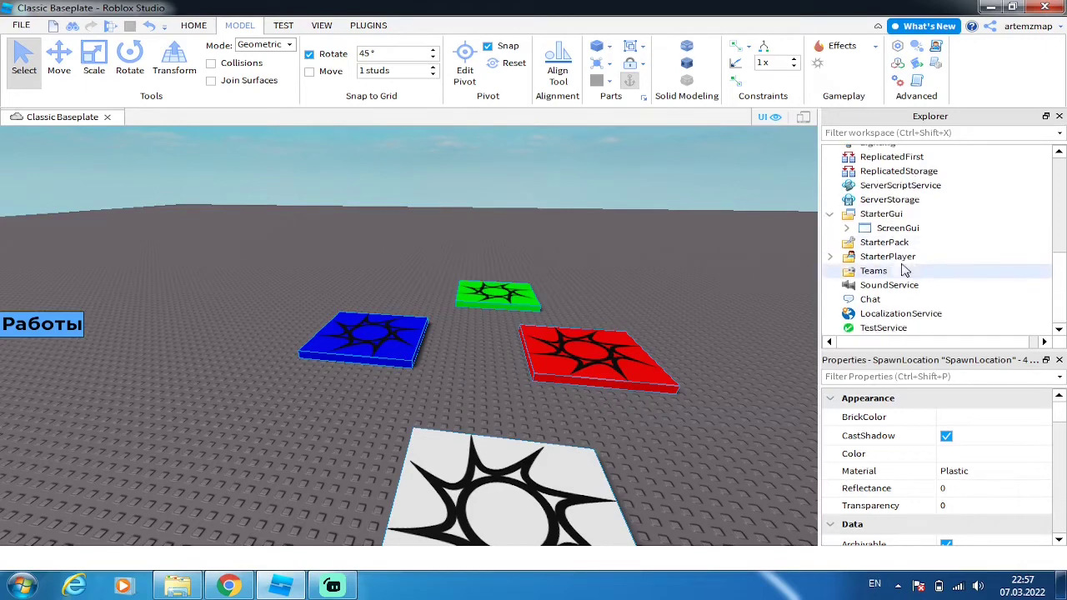
Move Blue Team, Green Team, Red Team and Team from the Team change model's Teams group into the Teams service
click(873, 271)
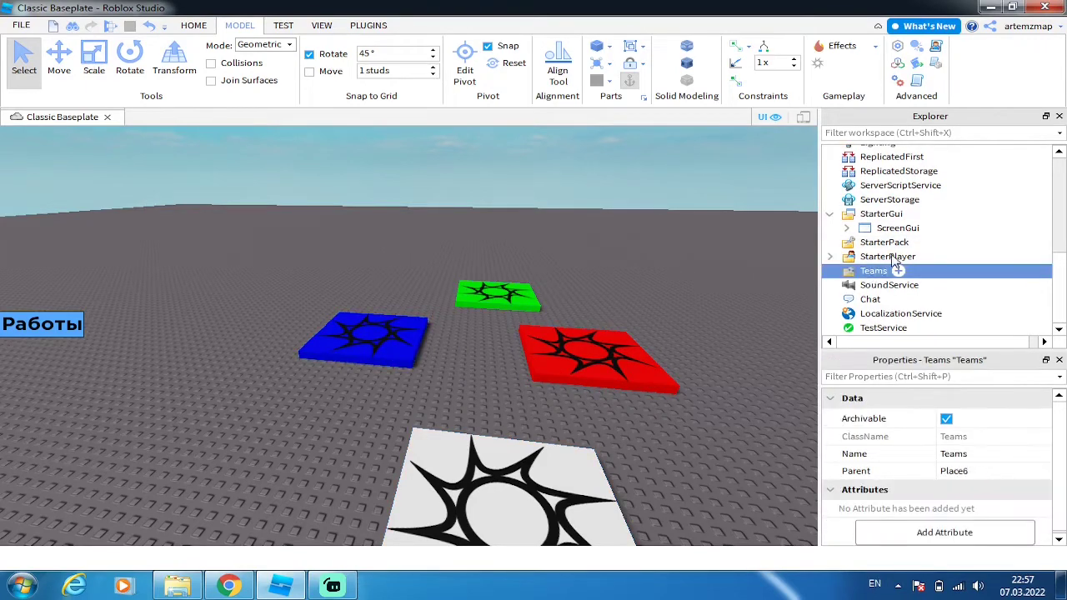
scroll(898, 215, up, 3)
scroll(890, 215, up, 4)
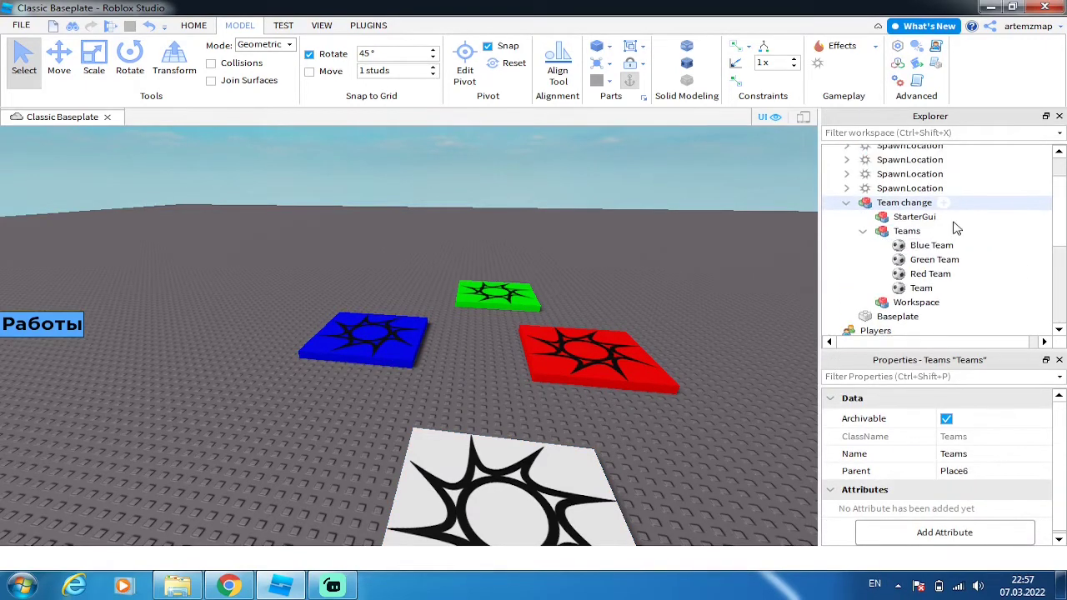
click(968, 244)
shift+click(979, 288)
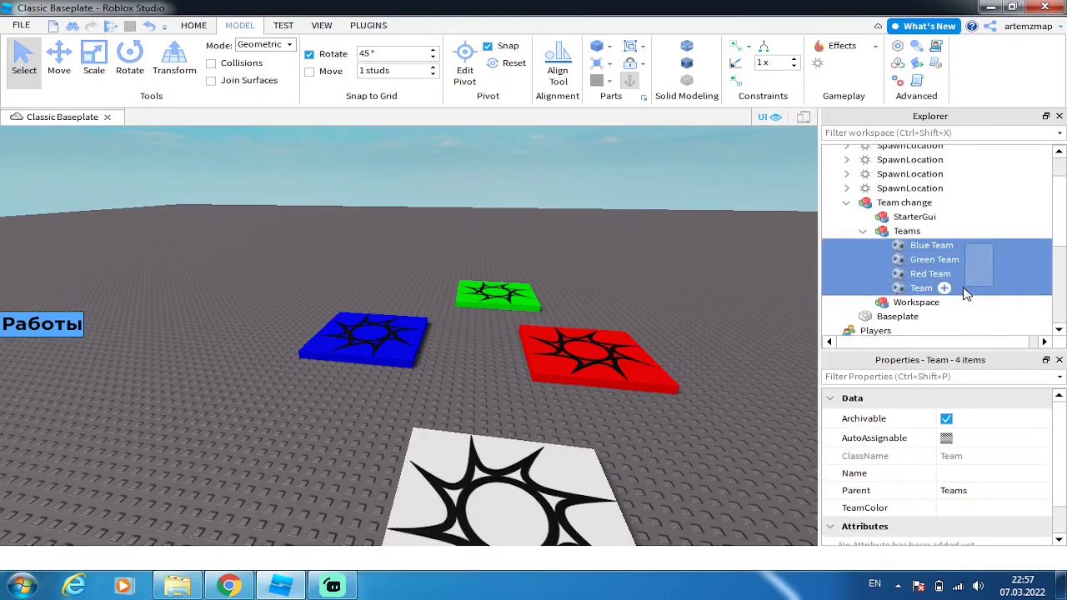
drag(952, 248, 933, 215)
scroll(992, 288, down, 5)
Delete the Team change model from Workspace
scroll(961, 248, up, 6)
click(912, 252)
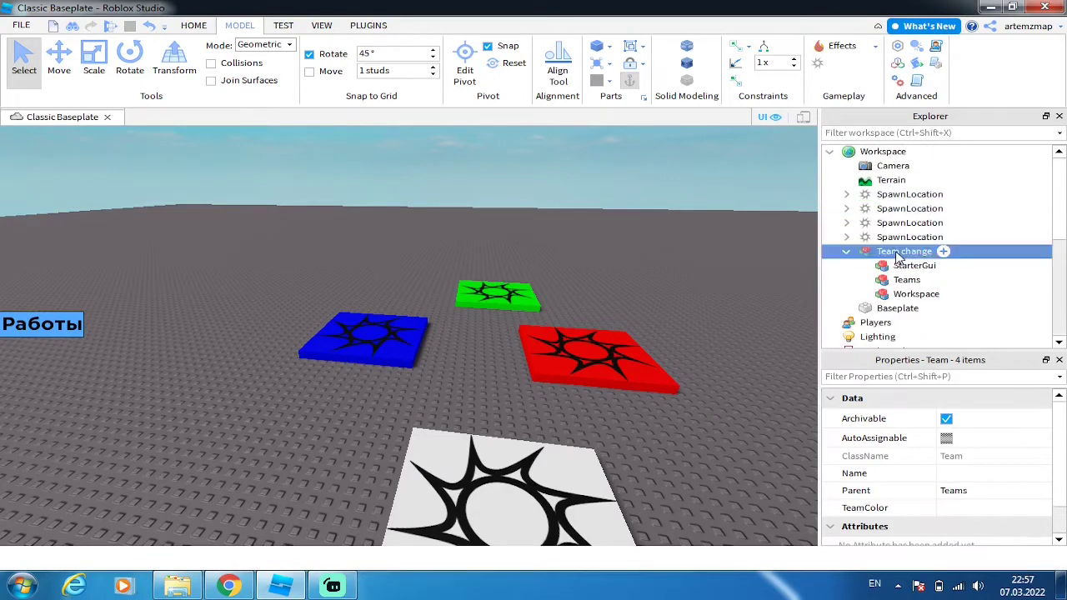
key(Delete)
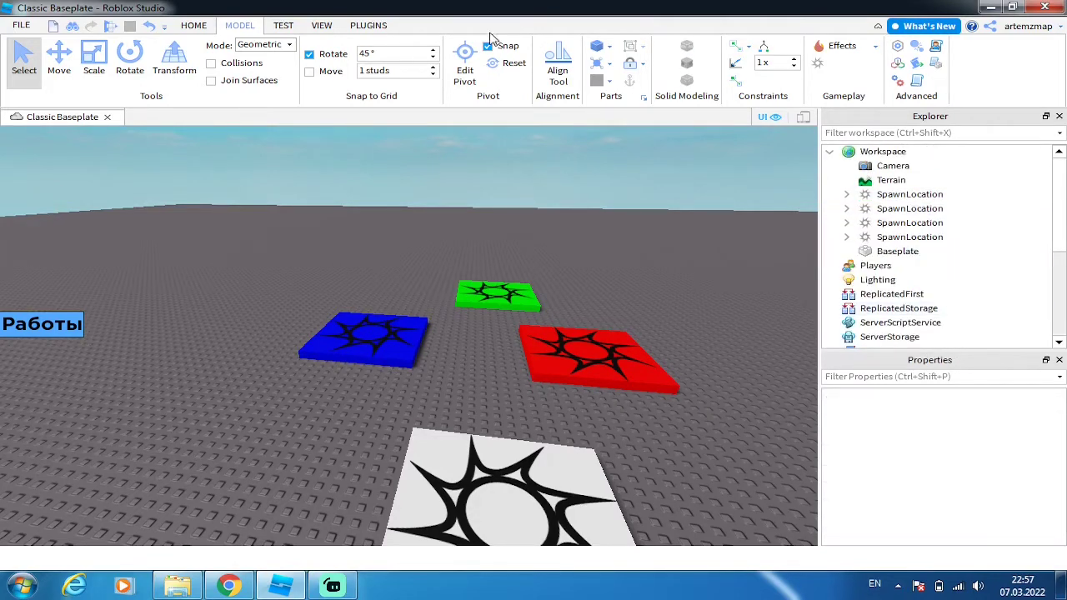
Start a playtest and walk the character across the spawn pads to the white one
click(193, 25)
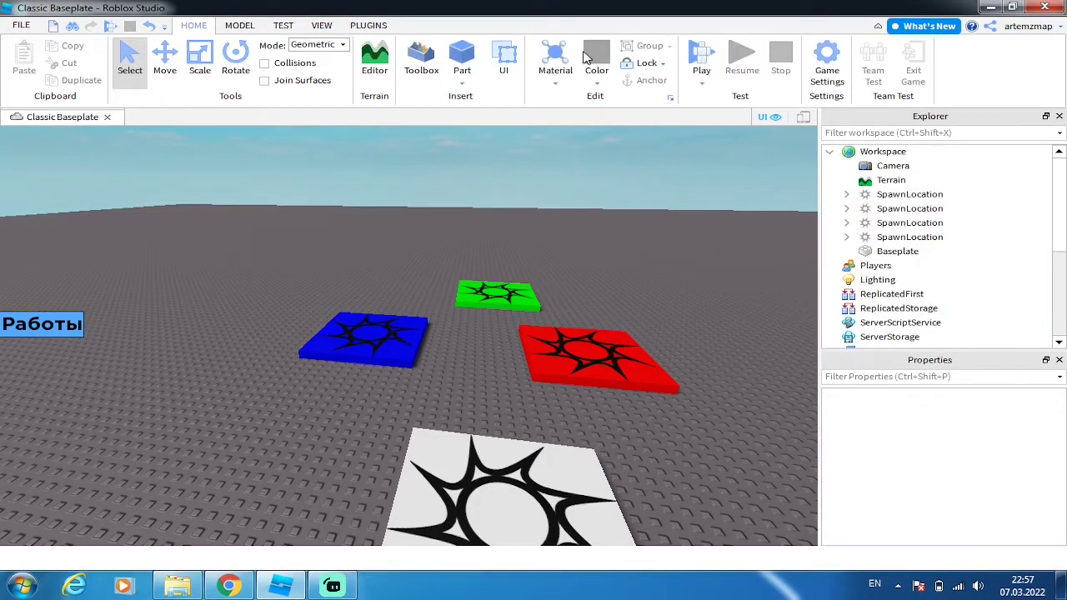
click(698, 58)
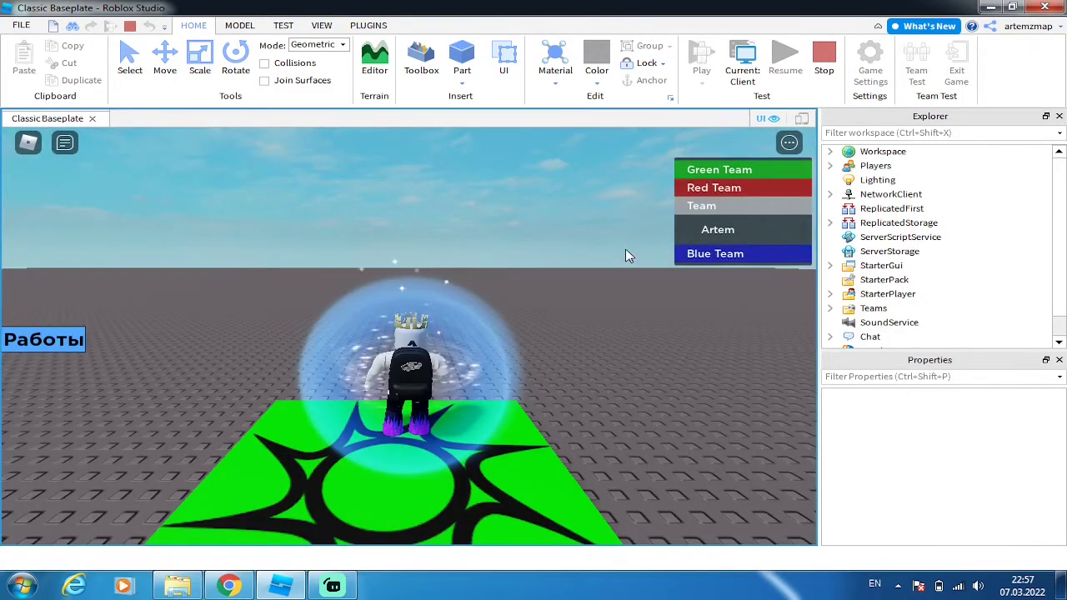
right_drag(595, 292, 585, 299)
key(w)
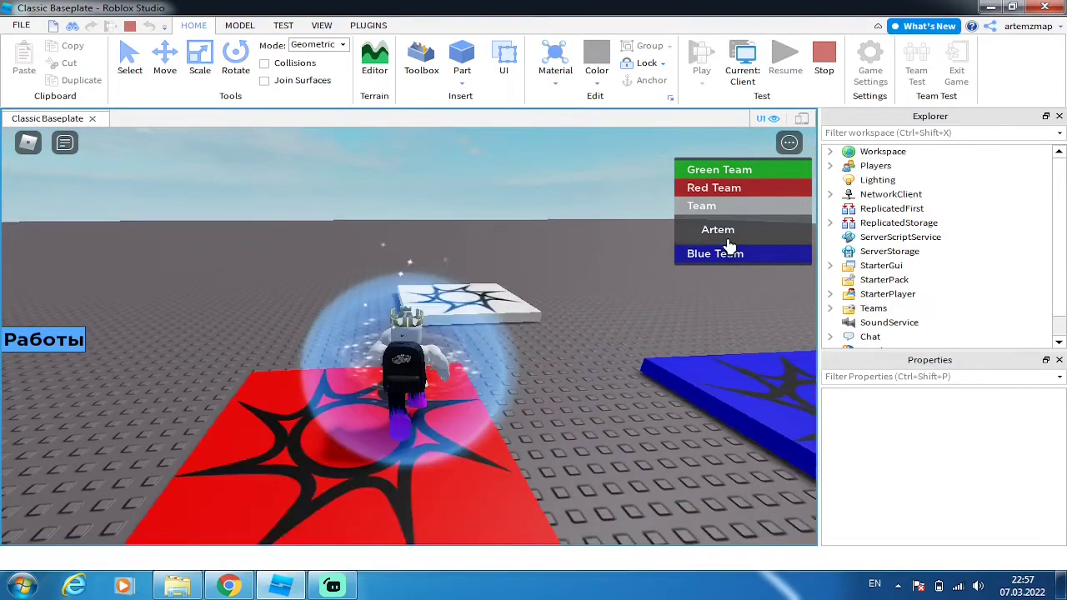
key(s)
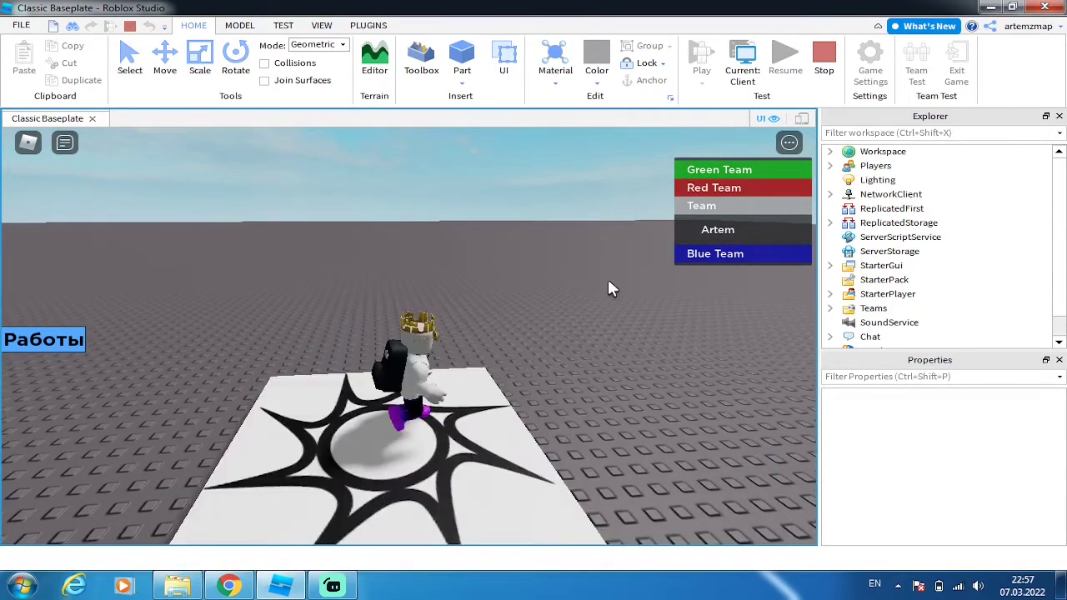
Open the in-game Работы menu and switch the character to the Green team
click(66, 335)
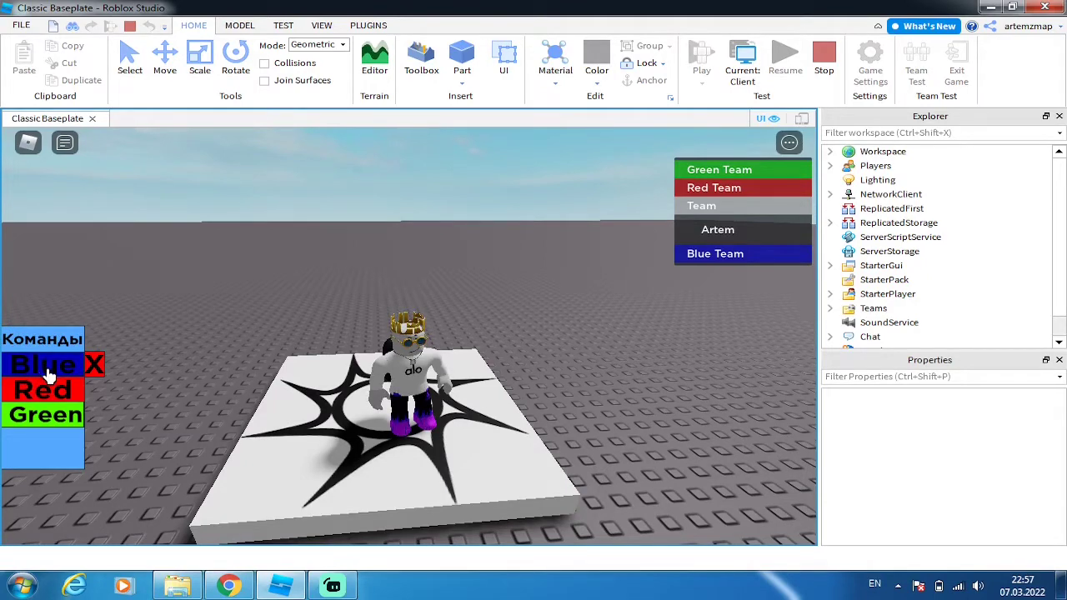
click(47, 418)
right_drag(47, 418, 489, 366)
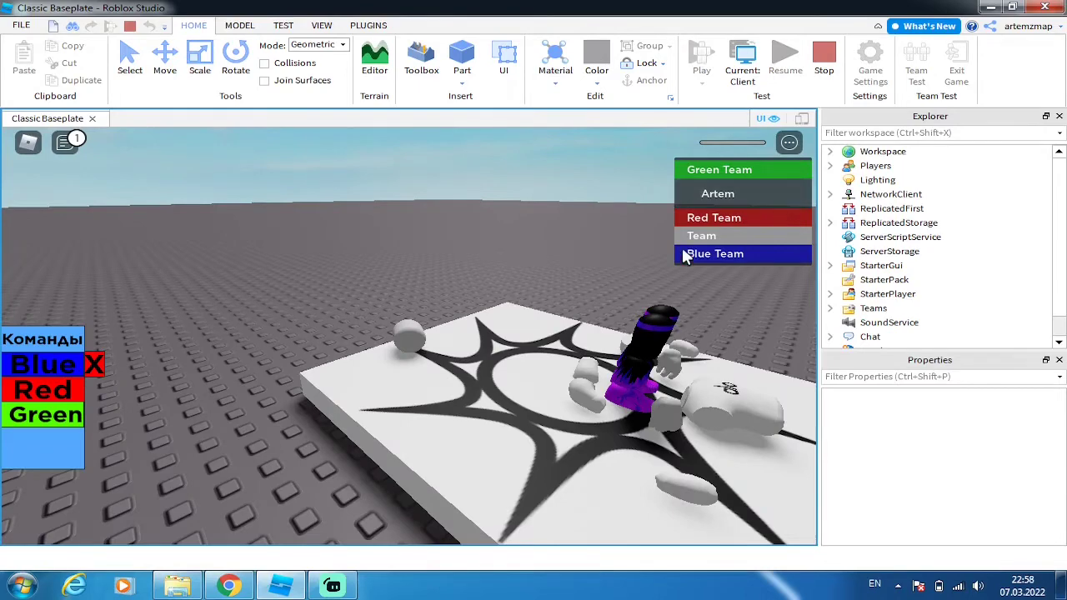
right_drag(686, 258, 648, 275)
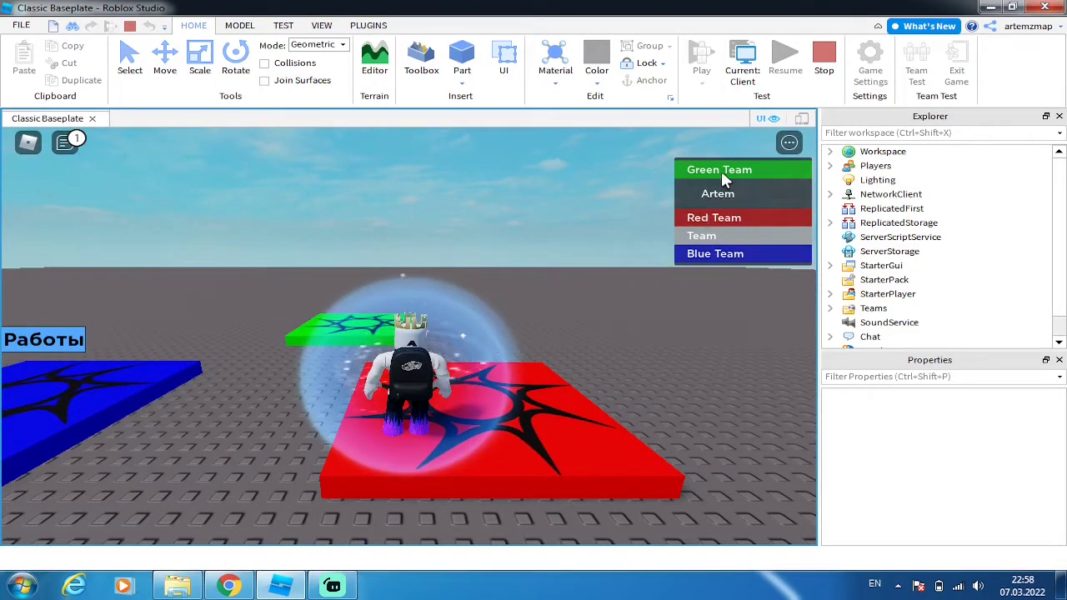
Switch the character to the Red team through the in-game Работы menu, then close that menu
click(35, 338)
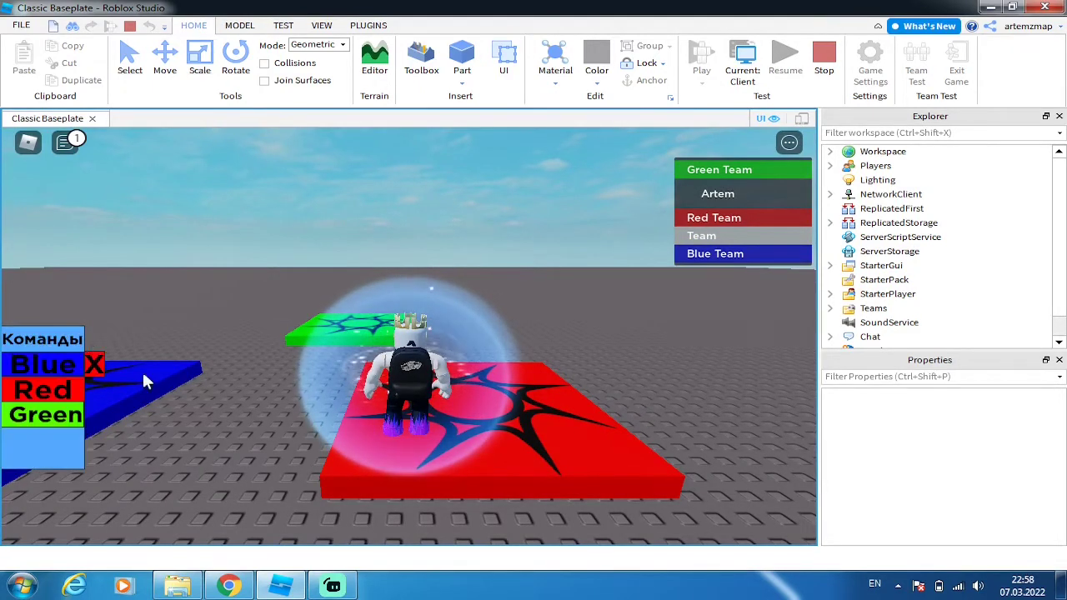
click(33, 426)
click(48, 402)
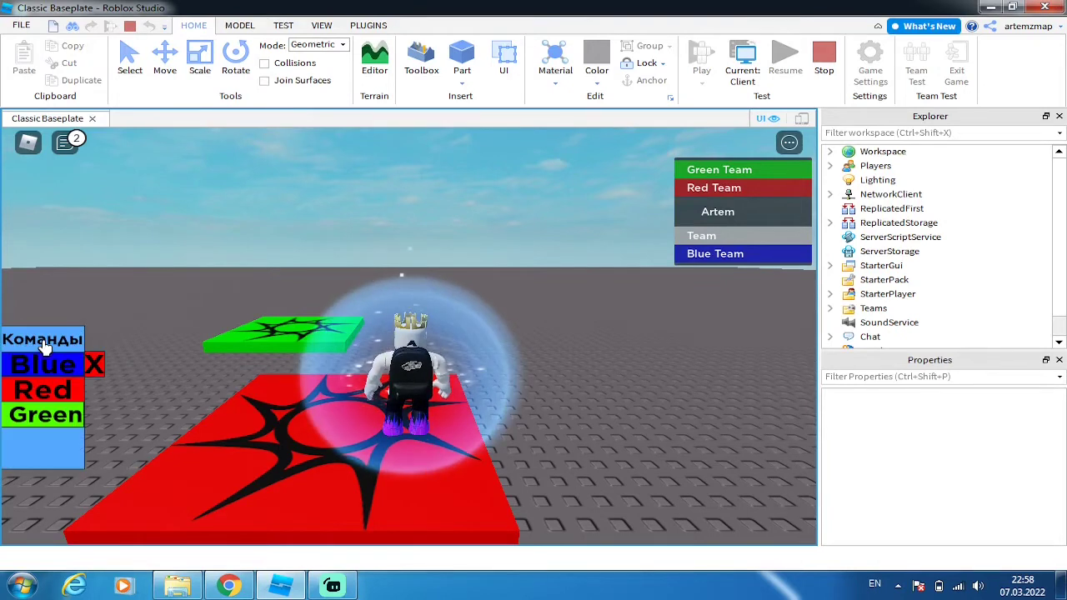
click(99, 367)
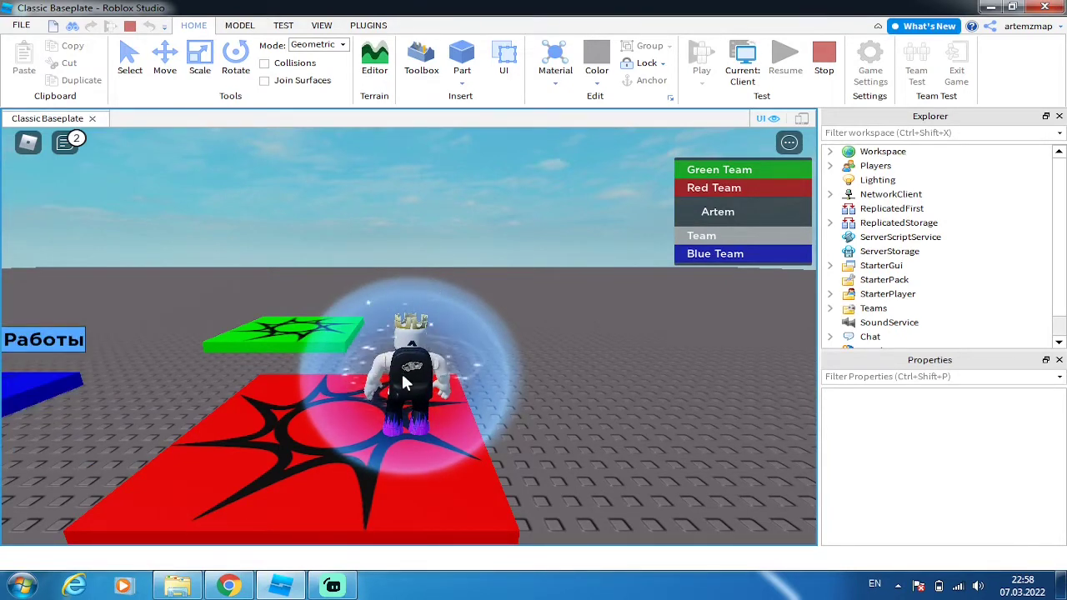
Walk the character between the blue and red pads towards the green one, then stop the playtest
key(a)
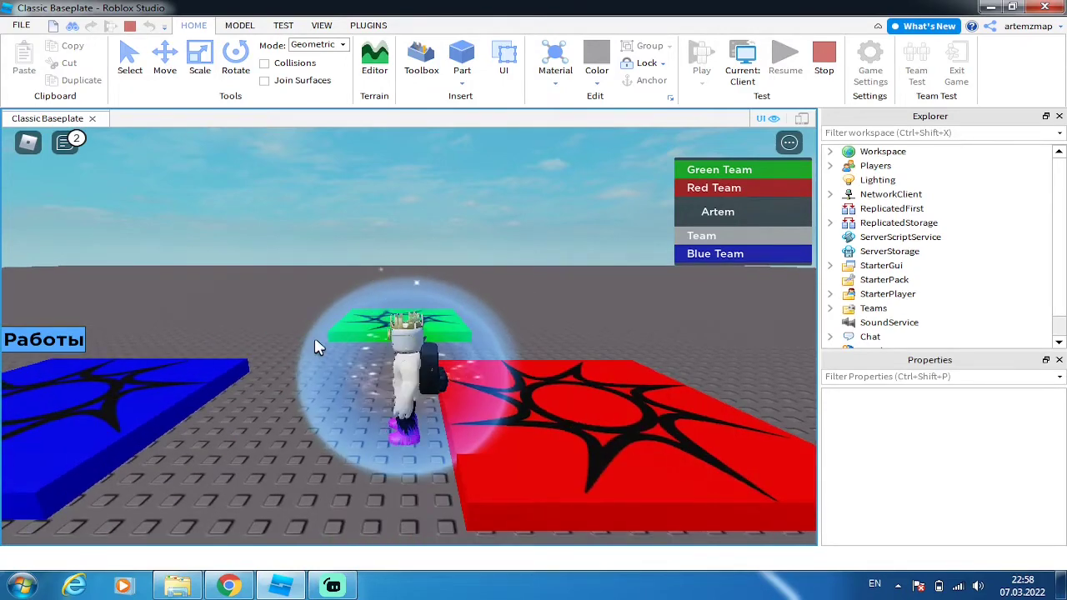
key(w)
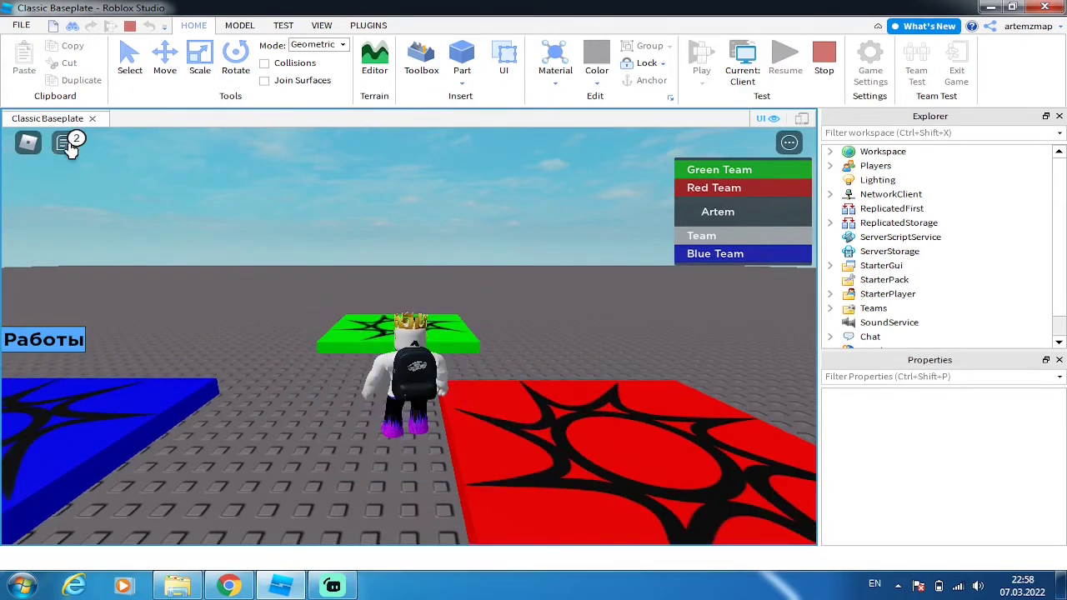
key(w)
key(w)
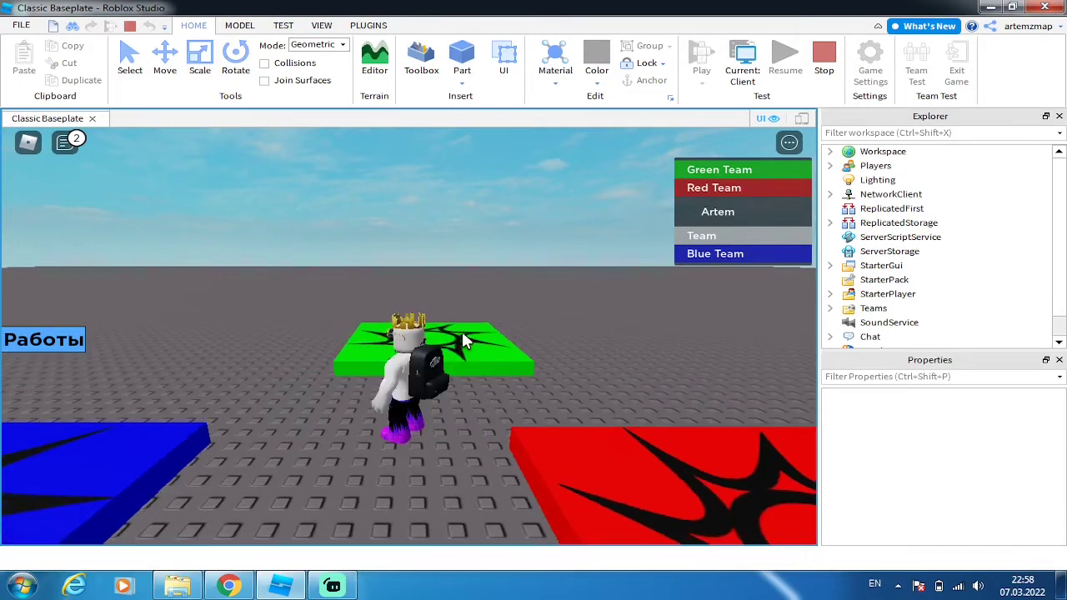
key(s)
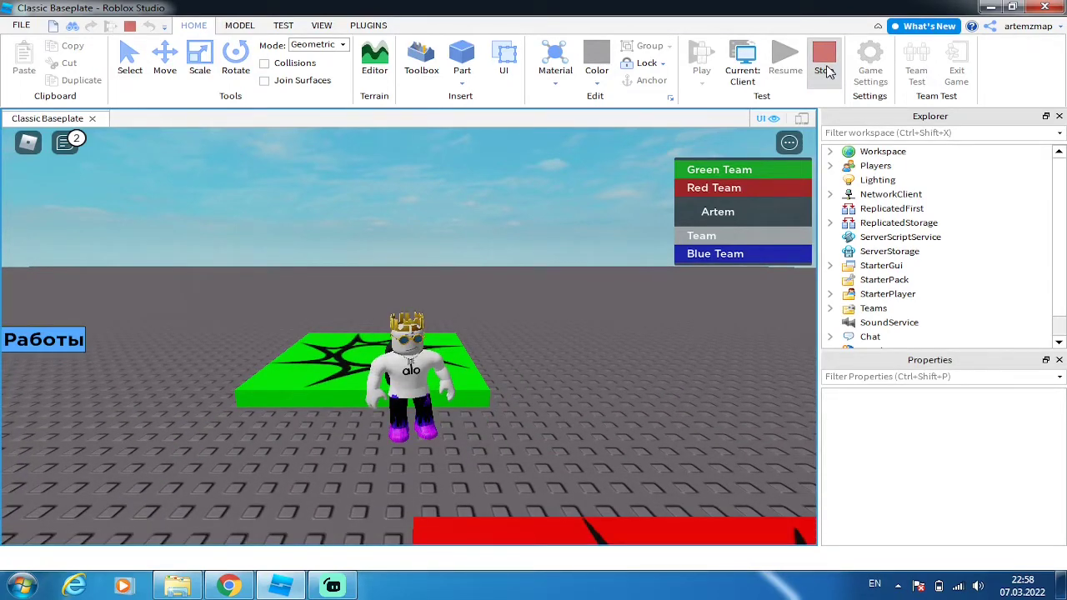
click(823, 63)
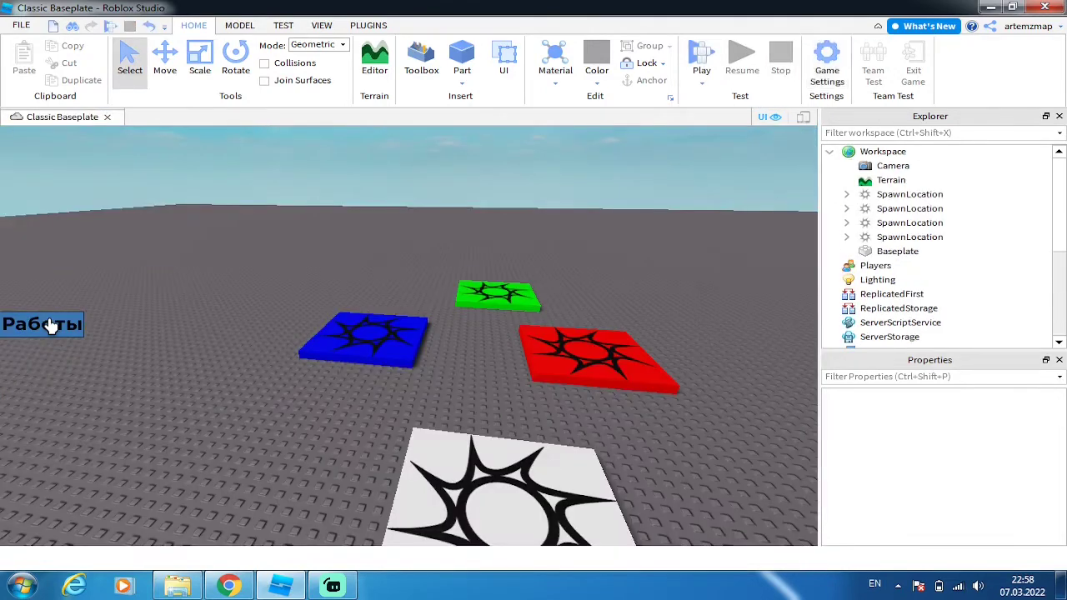
click(869, 70)
click(915, 53)
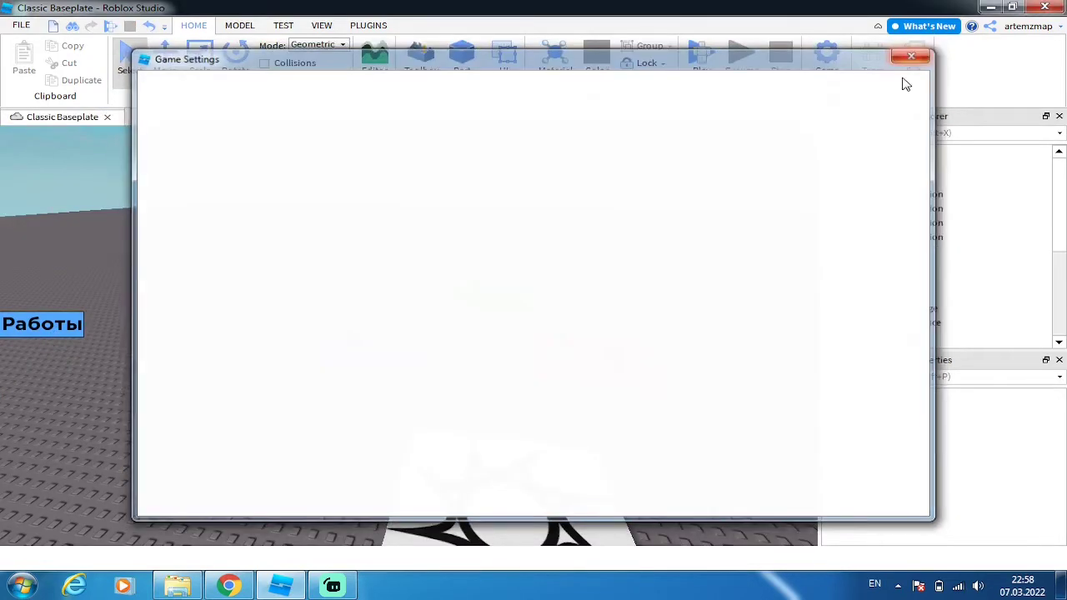
Add a new Team object inside the Teams service
scroll(917, 269, down, 3)
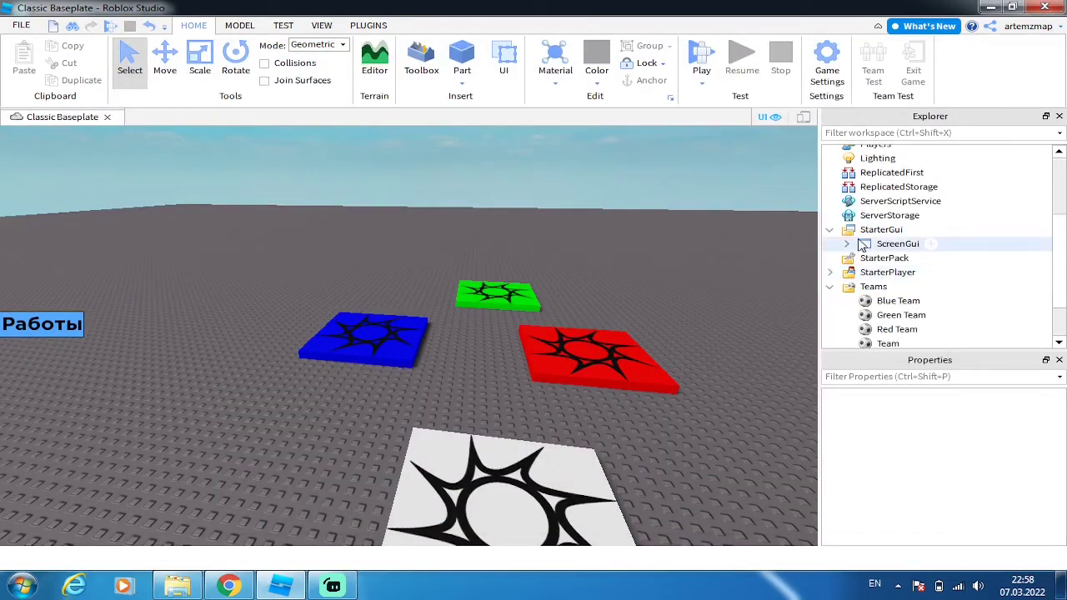
scroll(881, 255, down, 2)
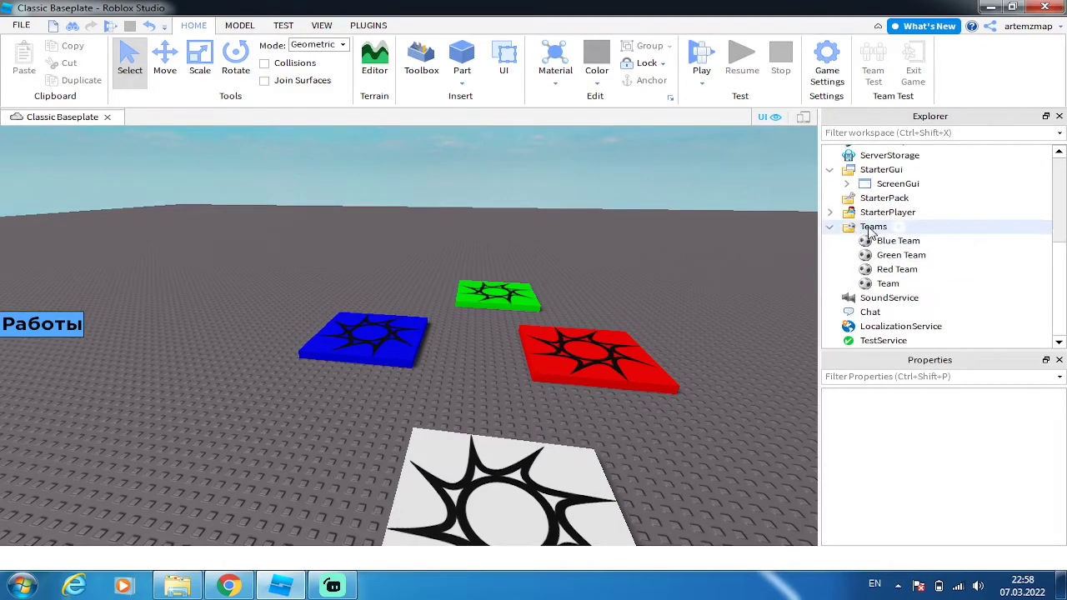
click(893, 227)
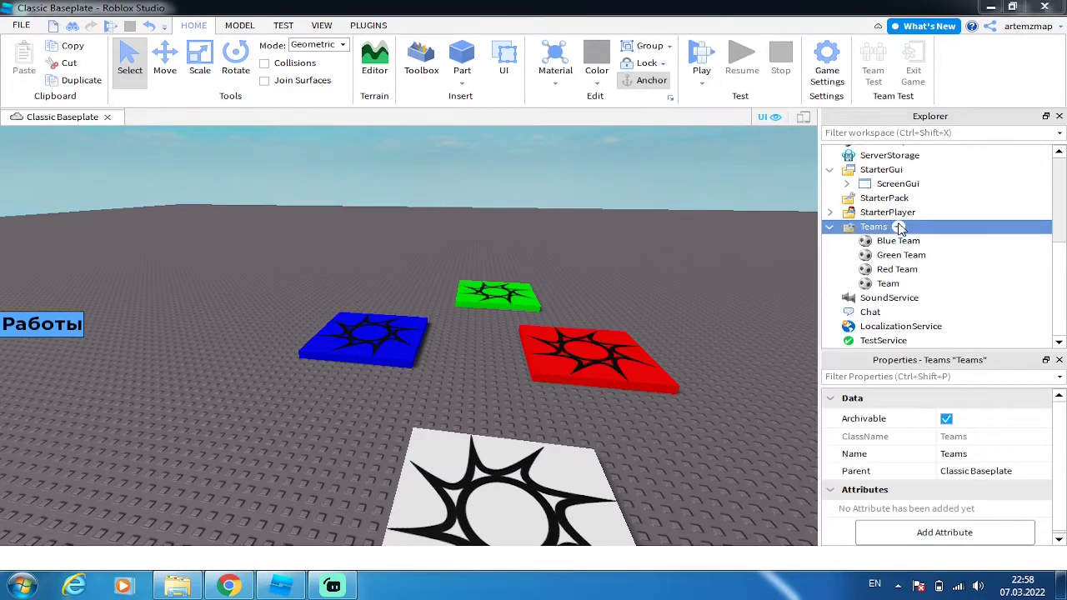
click(897, 227)
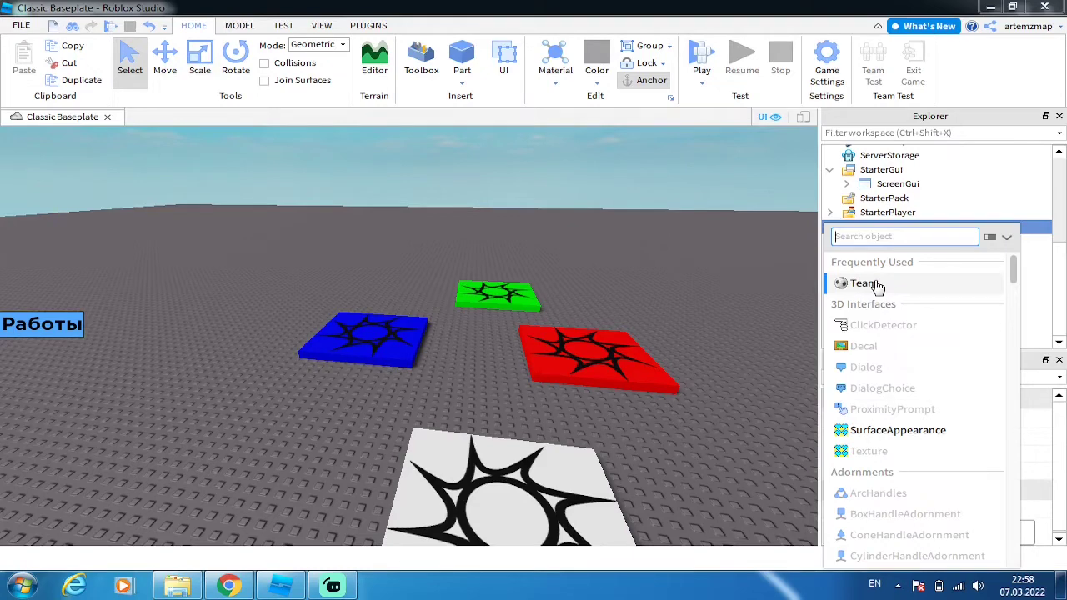
double_click(875, 285)
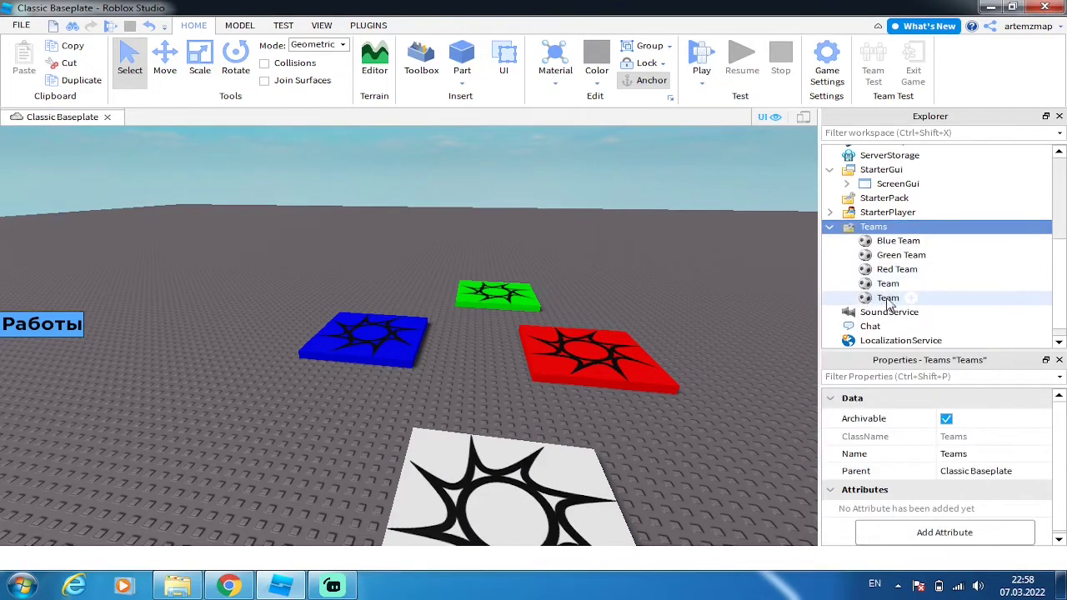
Rename the newly added team to Рабочии
click(887, 298)
click(952, 473)
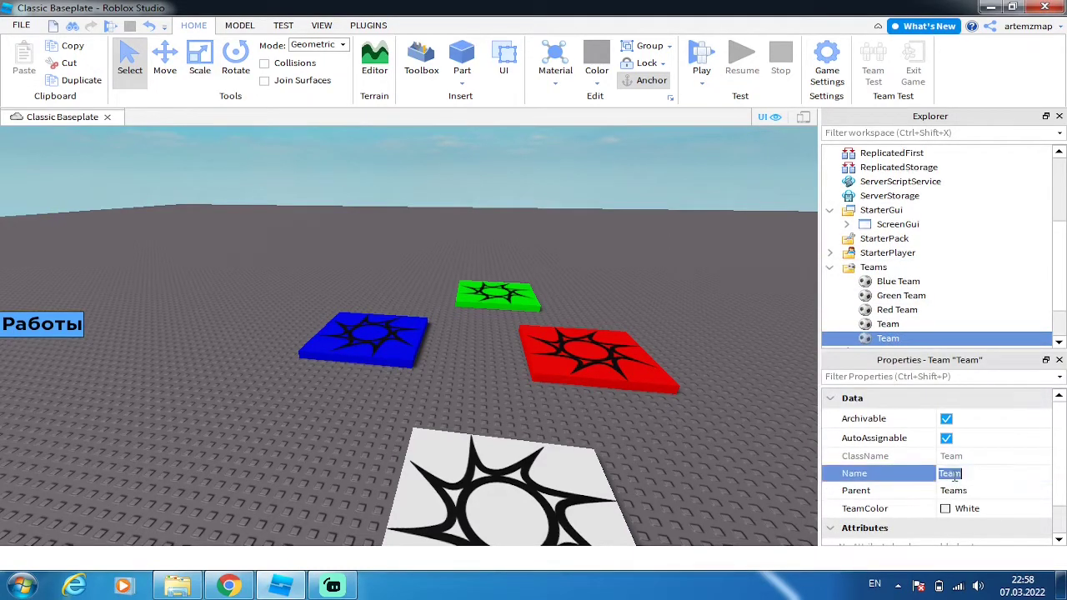
key(BackSpace)
key(Return)
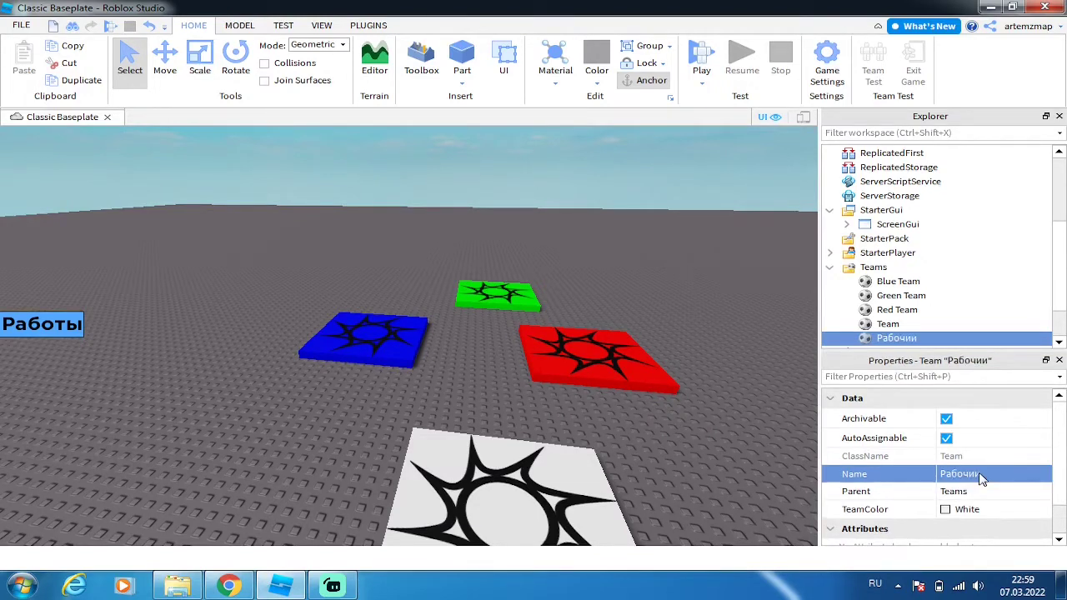
Set the TeamColor of the Рабочии team to Hot pink
scroll(966, 312, down, 1)
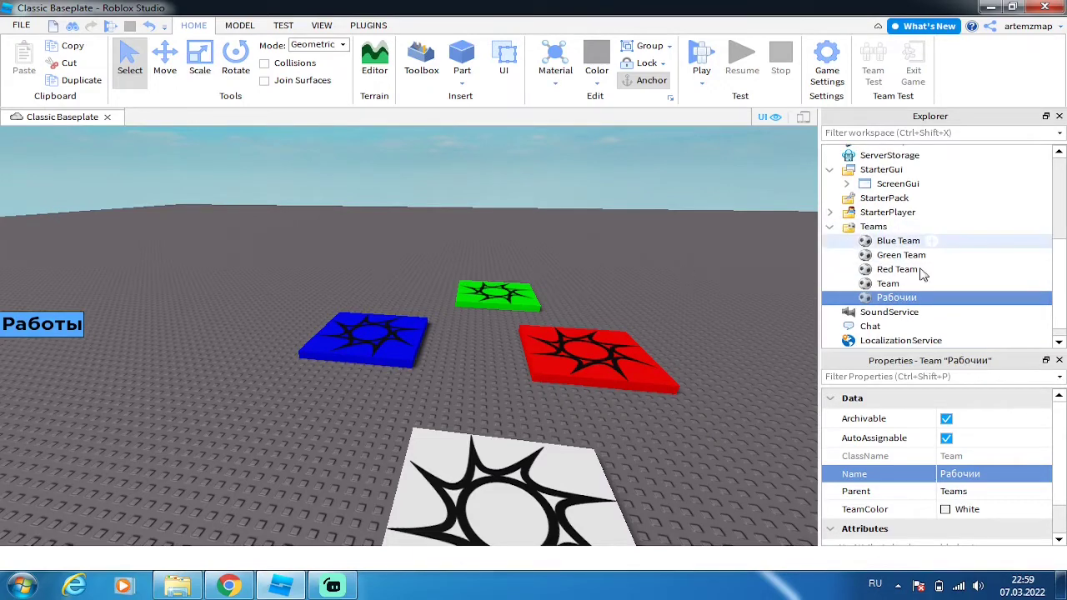
click(941, 512)
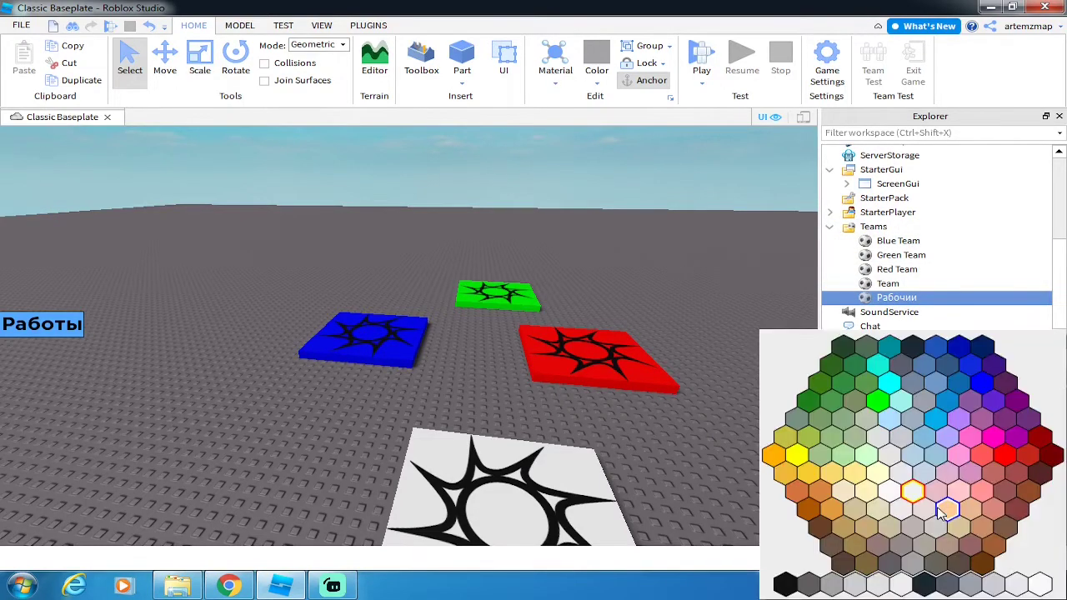
click(994, 440)
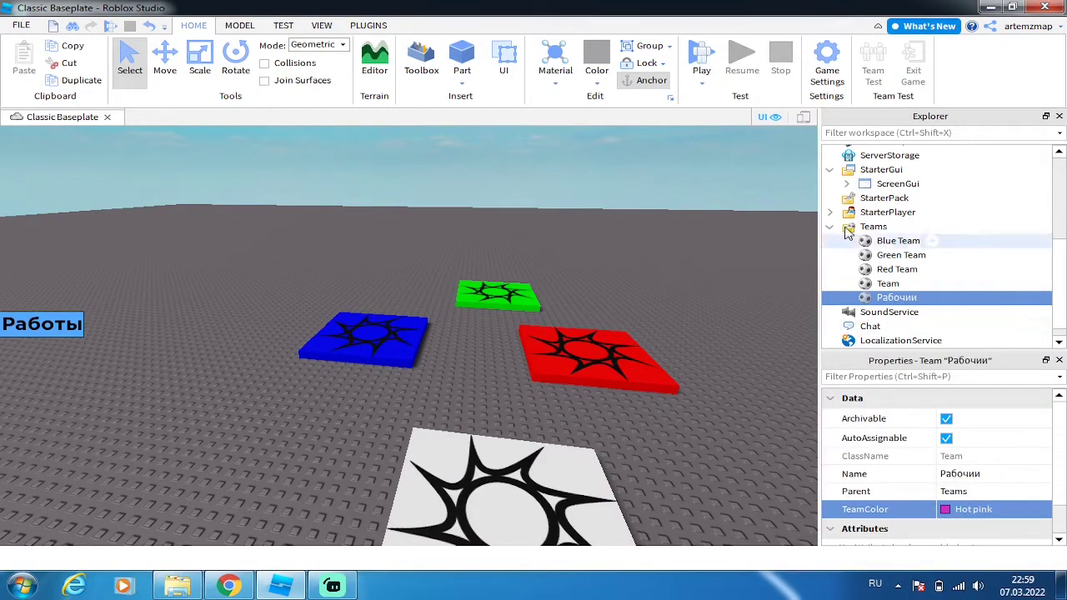
Make the Komand button inside the StarterGui ScreenGui visible
click(846, 183)
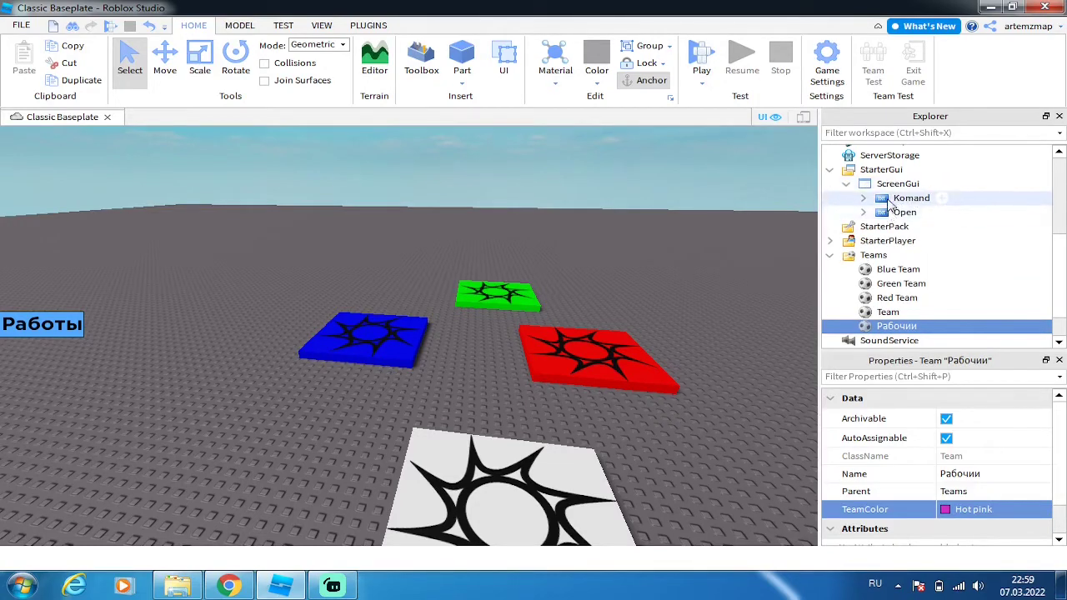
click(895, 202)
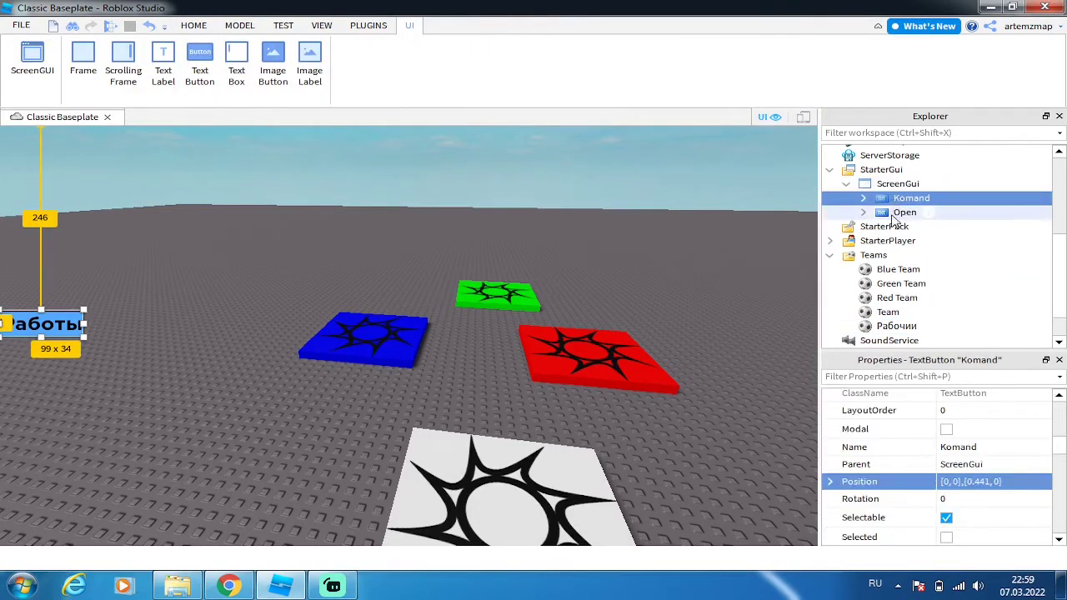
click(890, 207)
click(892, 200)
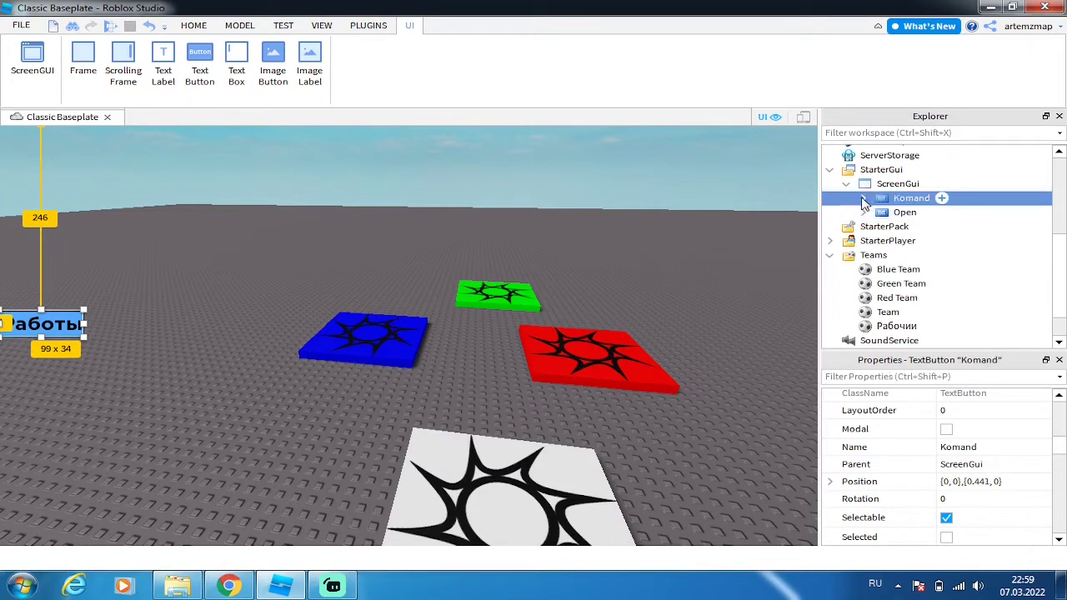
click(863, 197)
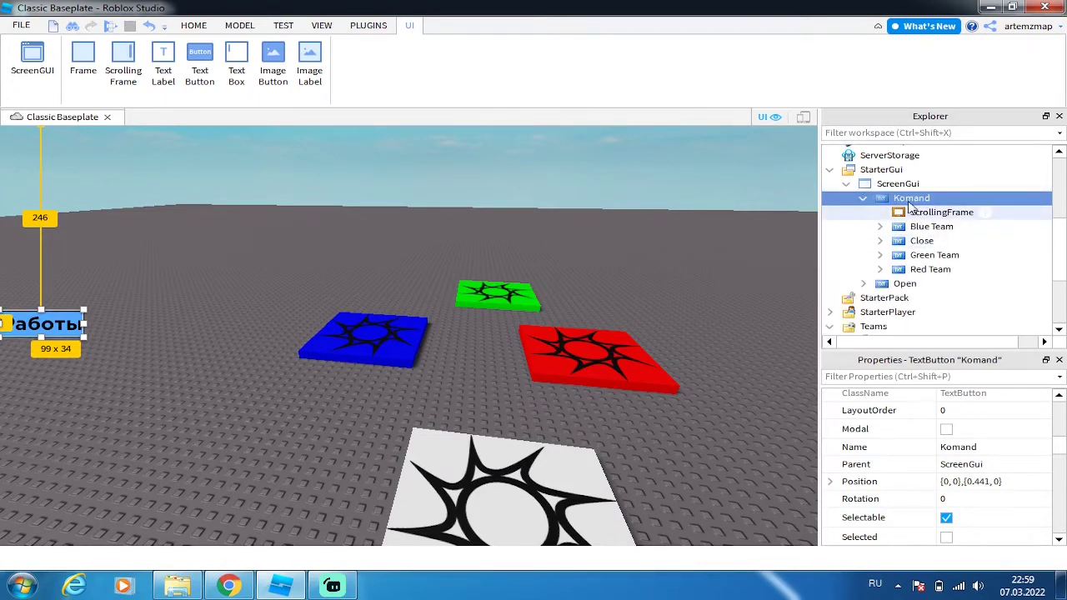
scroll(983, 469, down, 3)
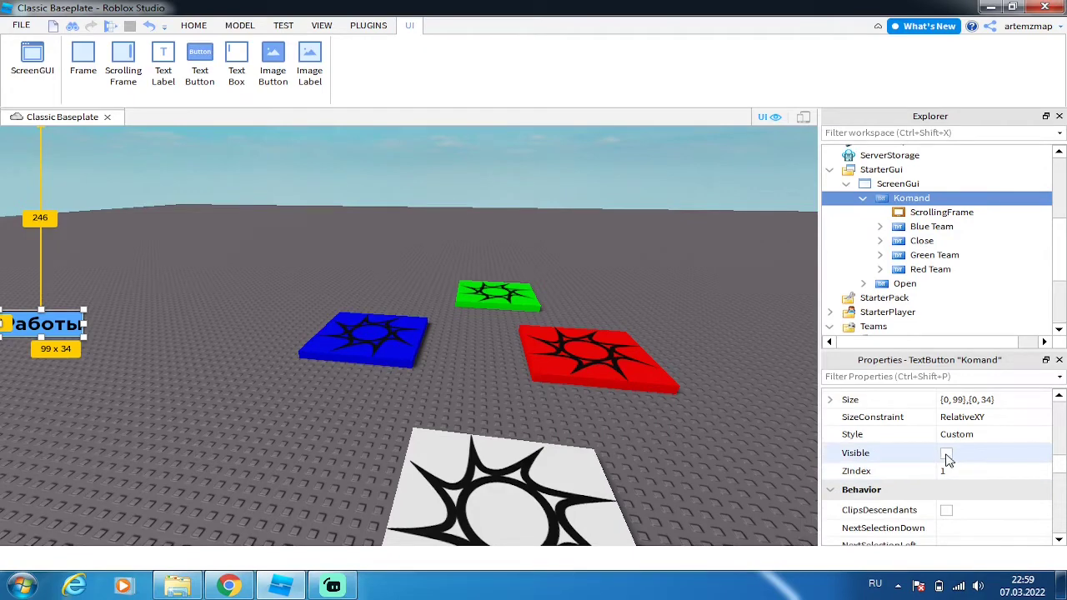
click(946, 454)
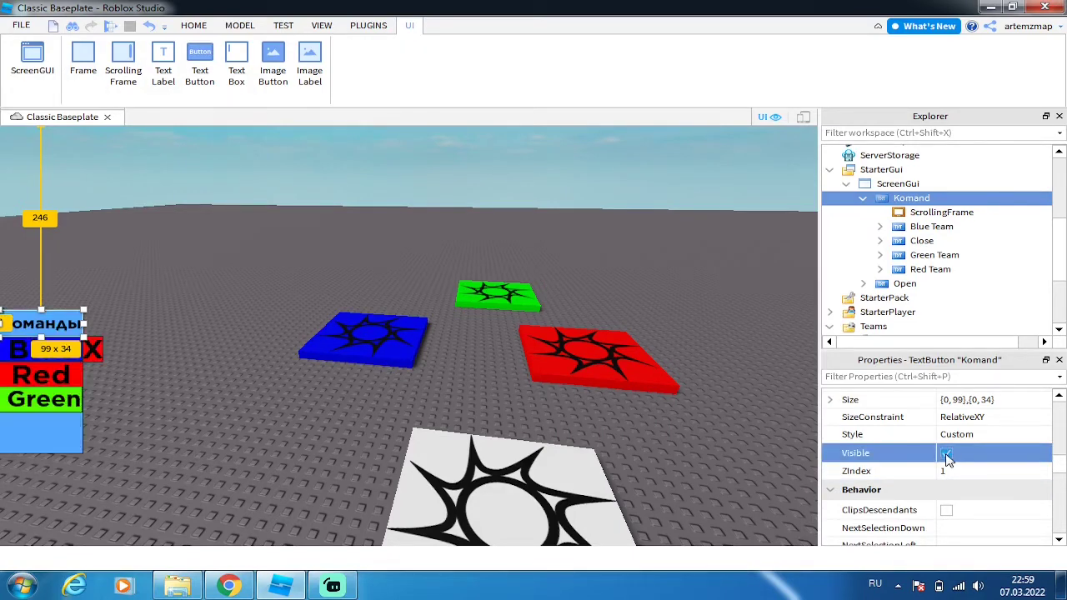
click(221, 421)
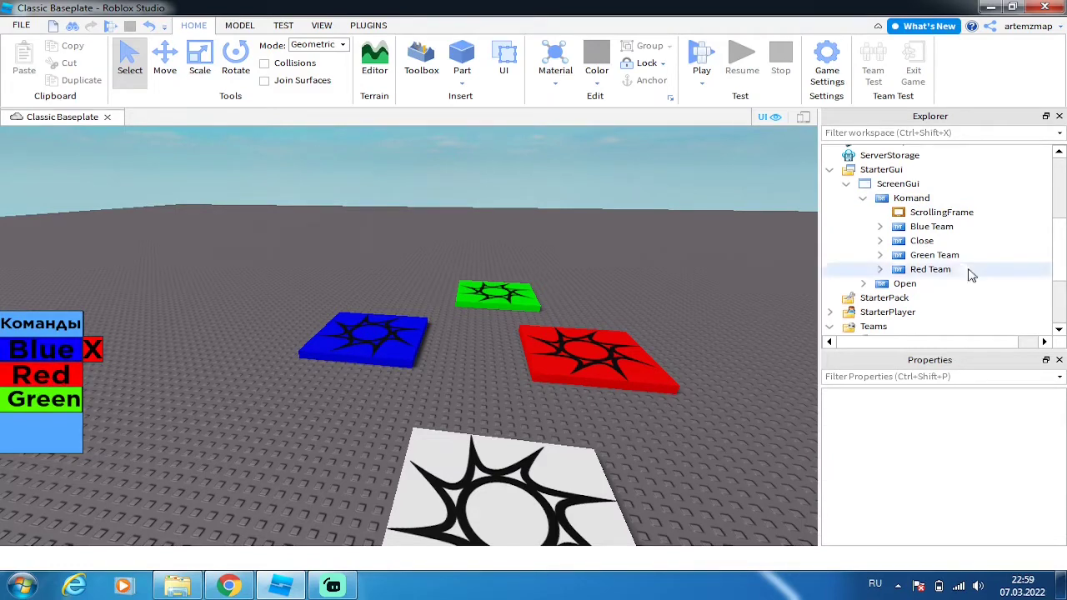
Duplicate the Green Team button in Komand and place the copy directly below the original in the team list
click(918, 261)
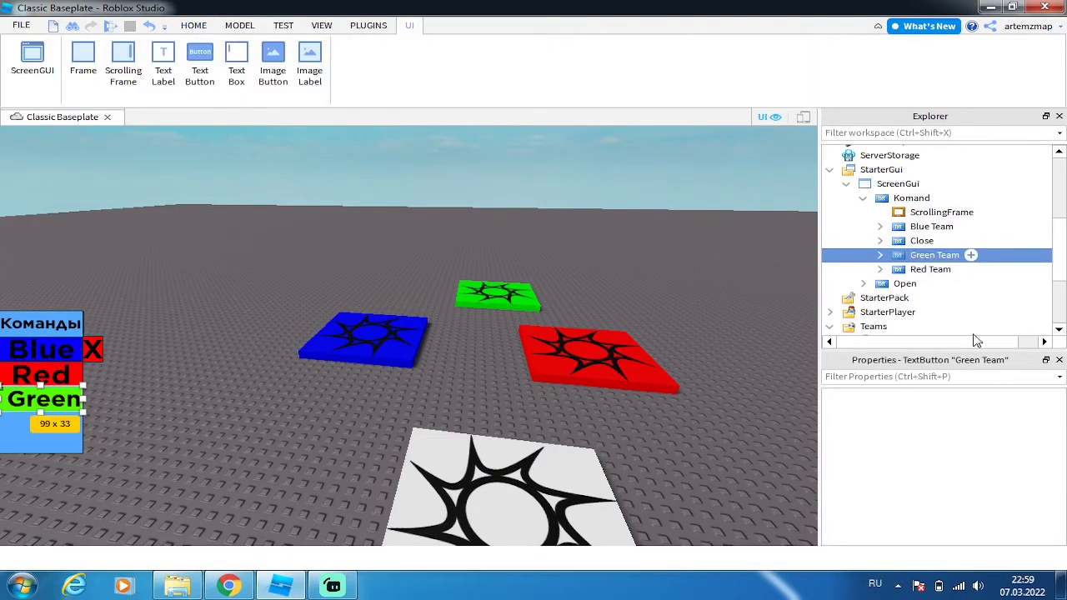
right_click(933, 256)
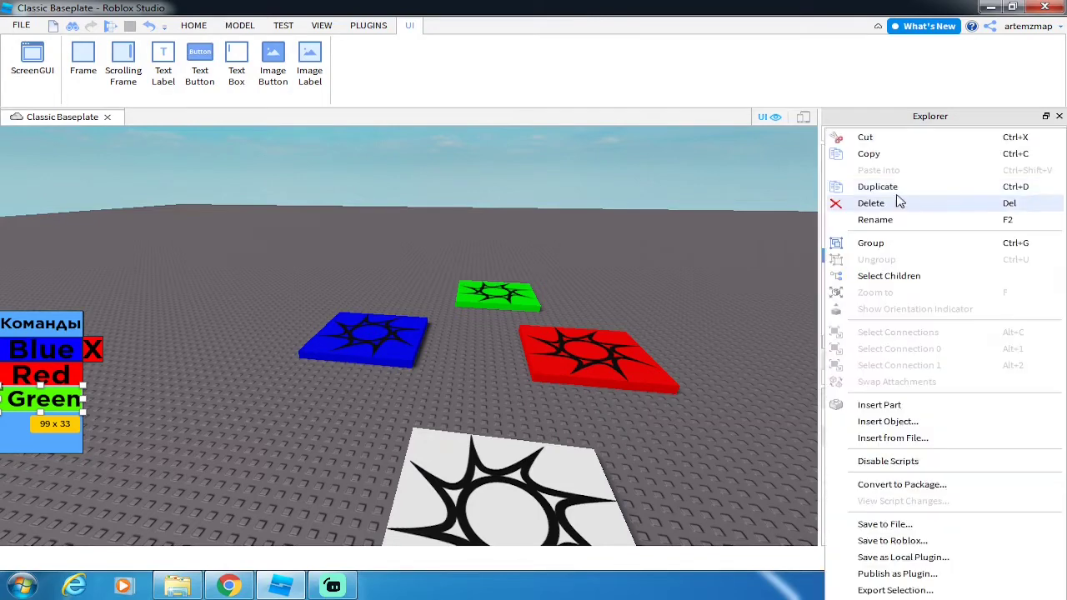
click(881, 183)
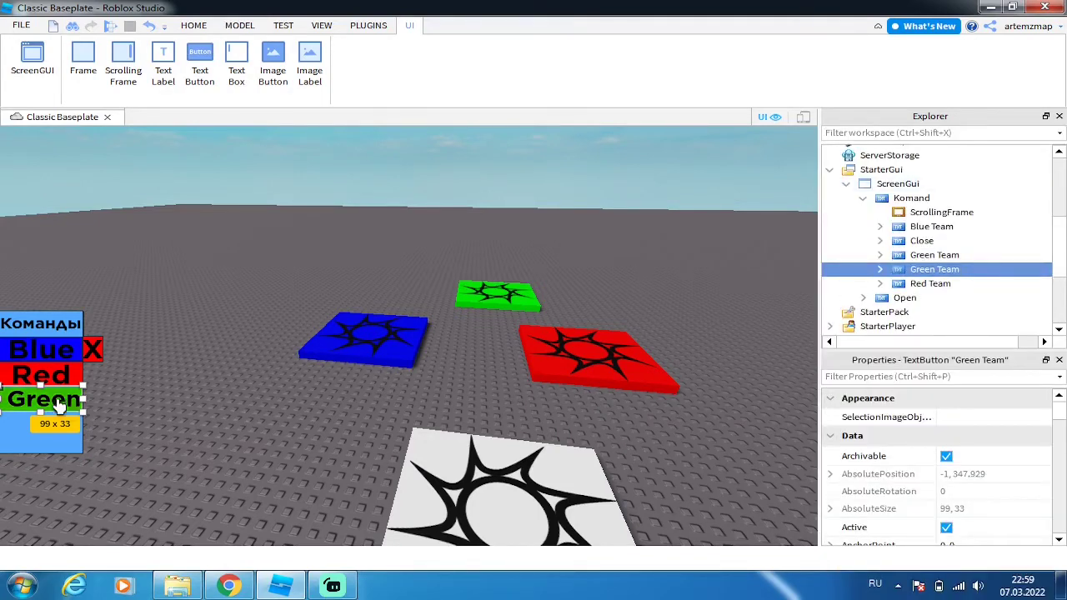
drag(58, 404, 55, 432)
click(313, 397)
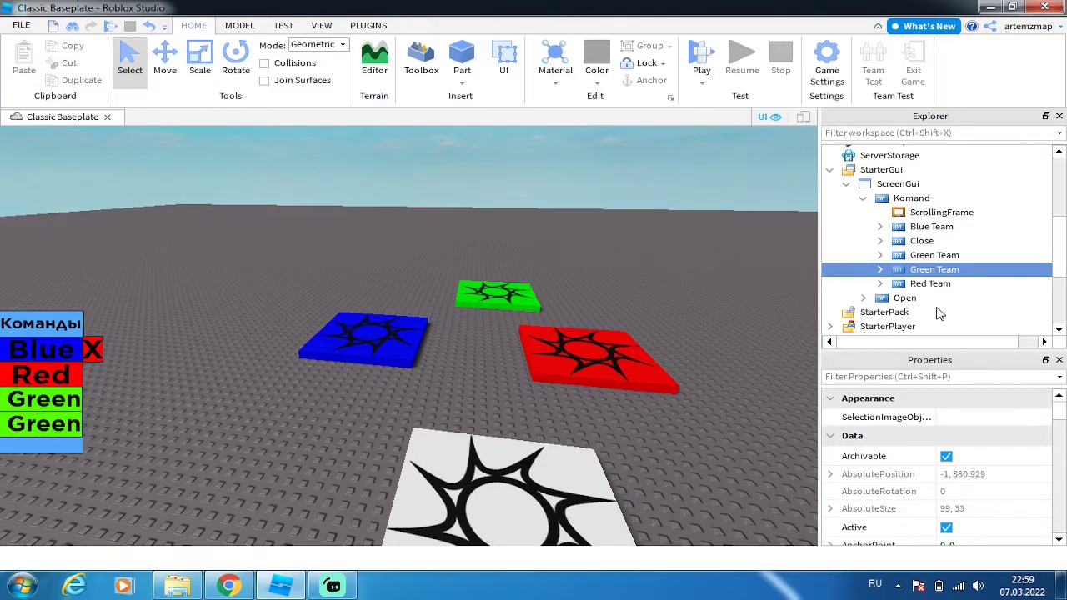
Set the BrickColor in the duplicated Green Team button's Script to "Hot pink" and close the script
click(881, 269)
double_click(938, 297)
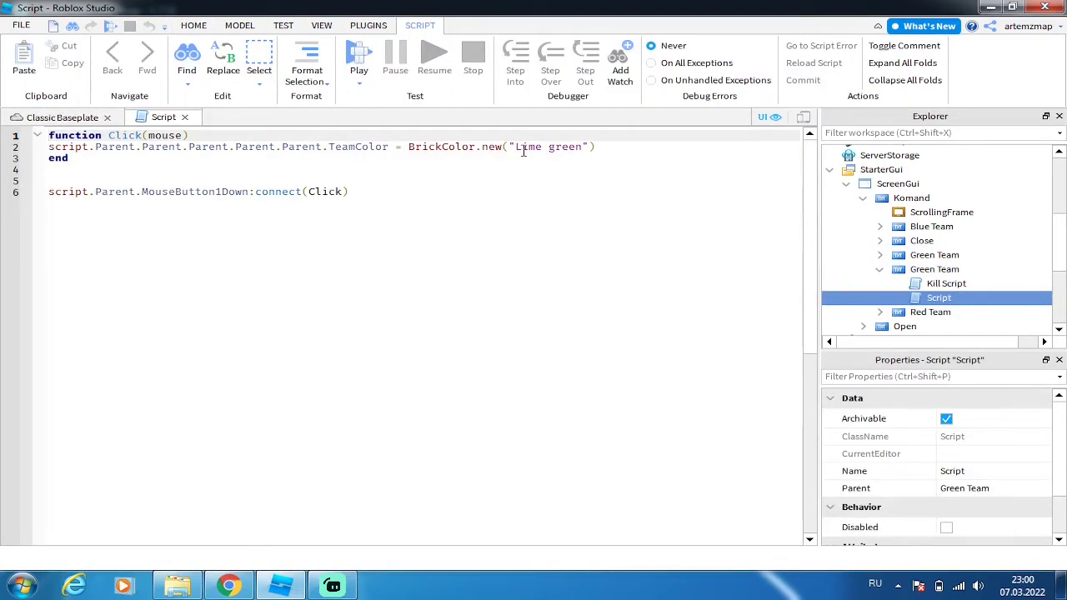
drag(514, 146, 585, 150)
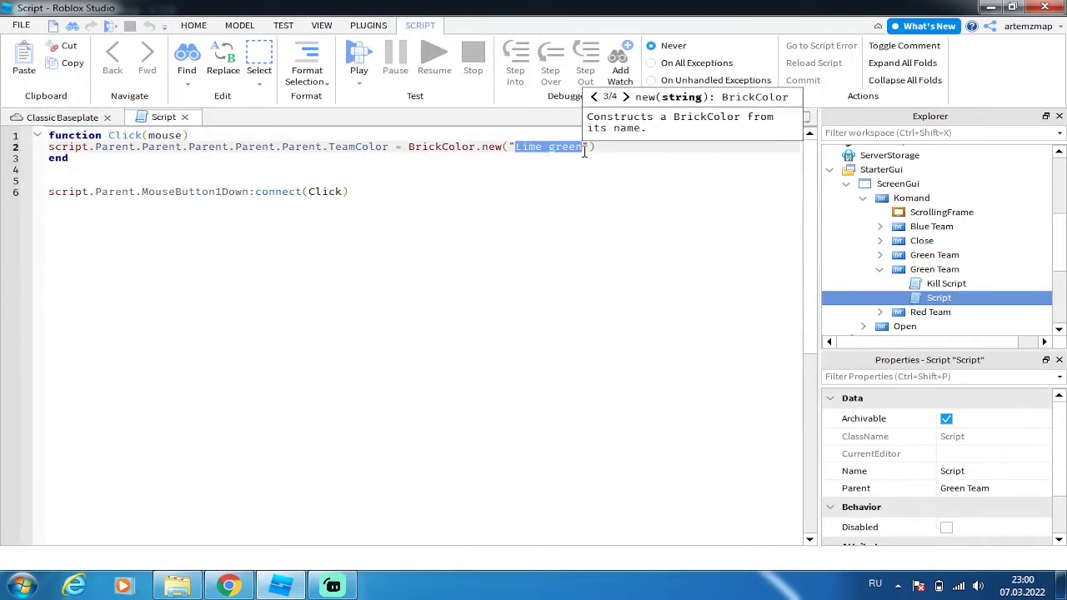
key(BackSpace)
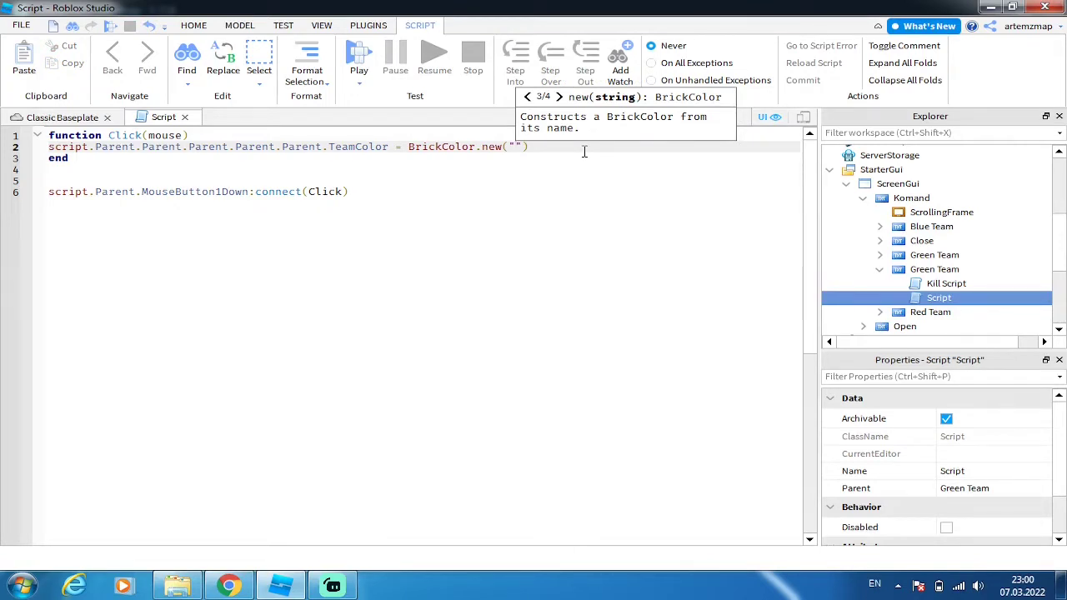
text(N)
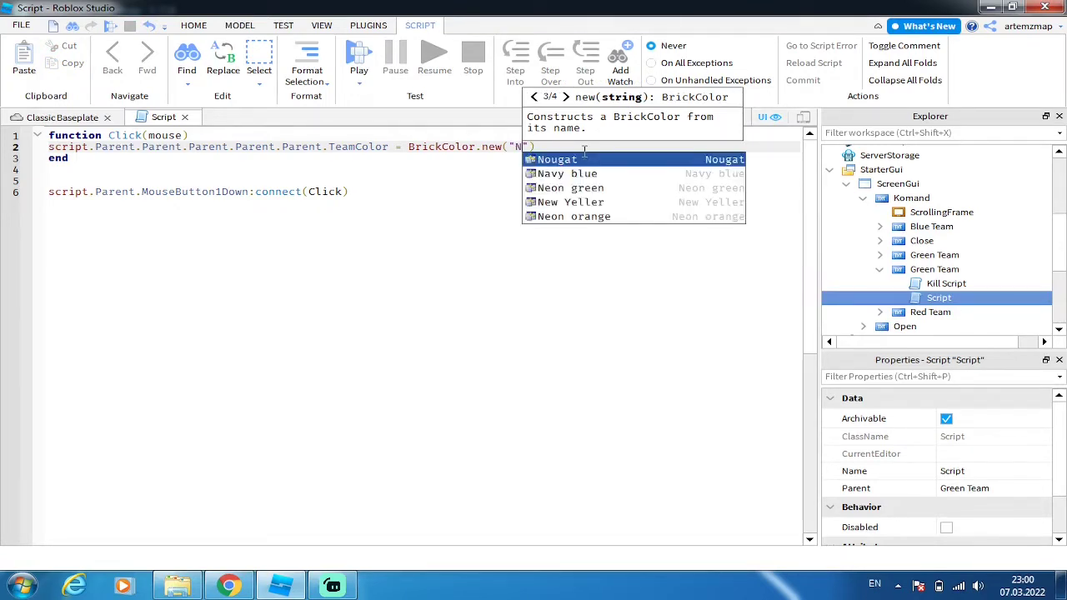
key(BackSpace)
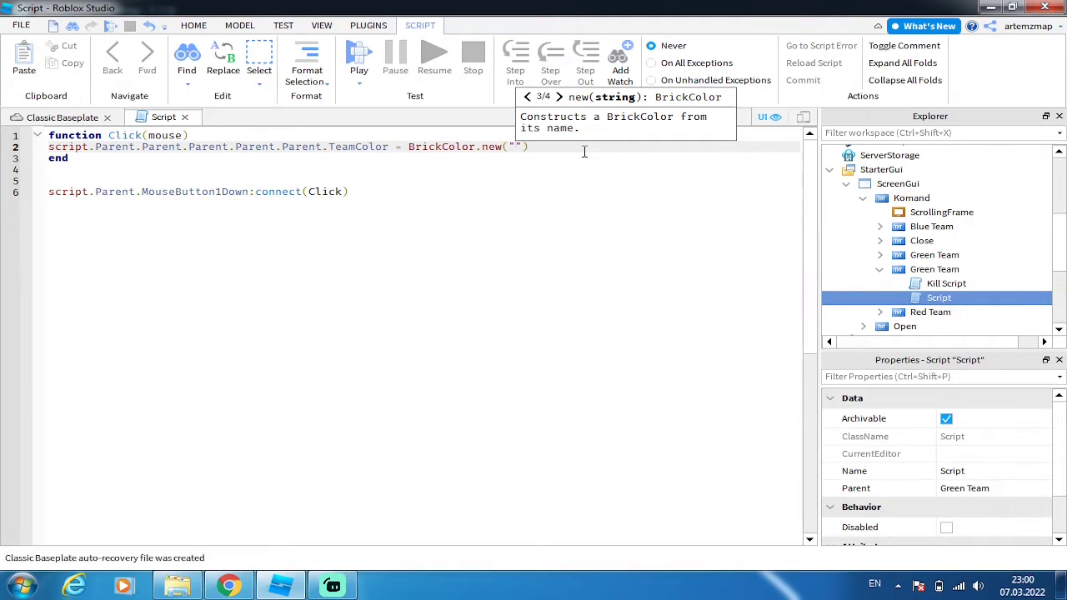
text(B)
key(BackSpace)
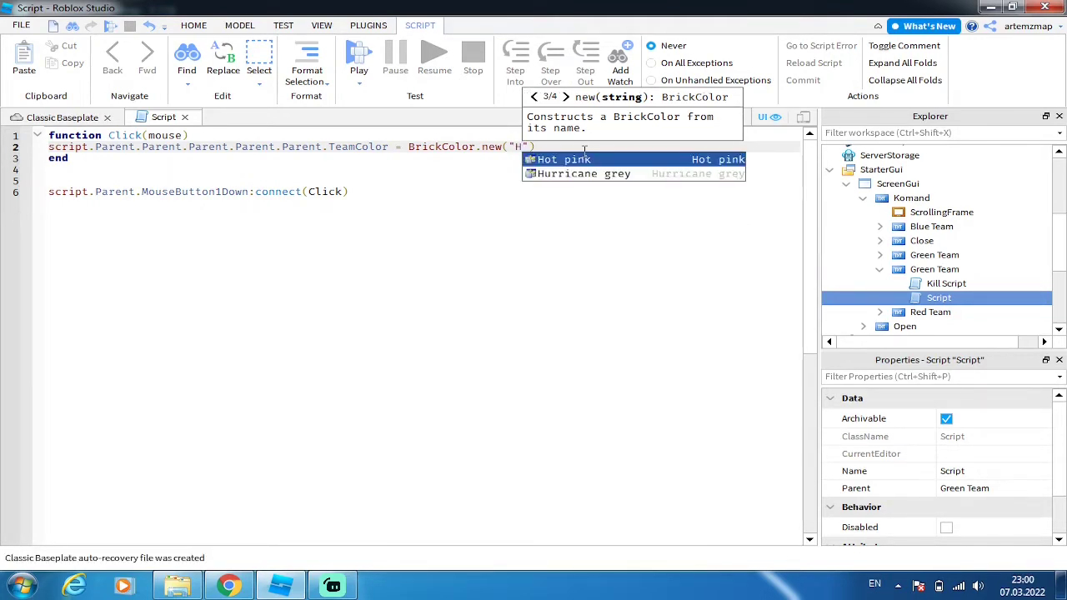
click(583, 159)
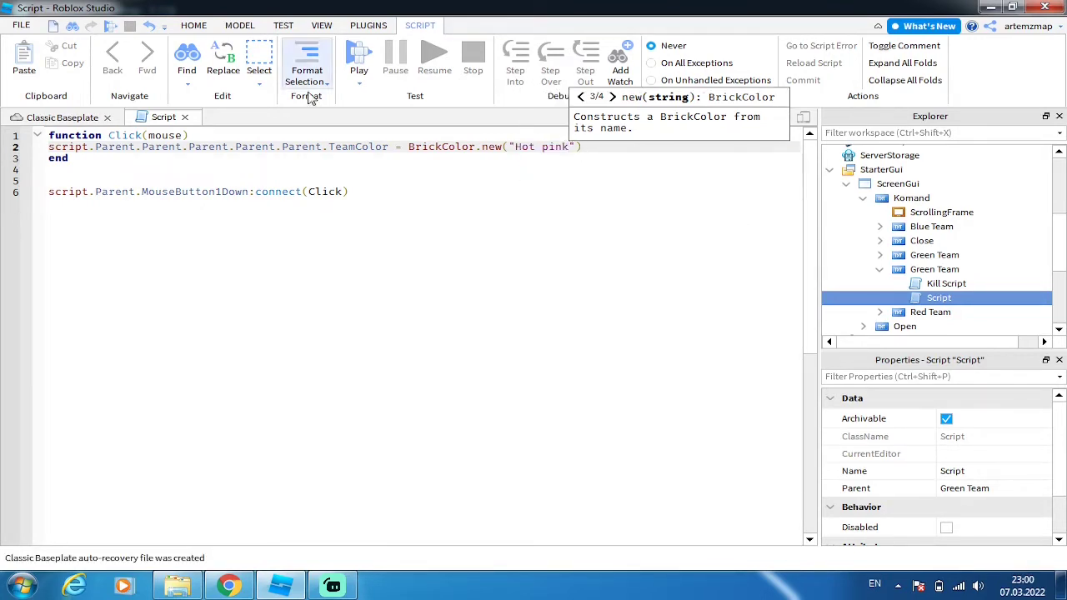
click(185, 117)
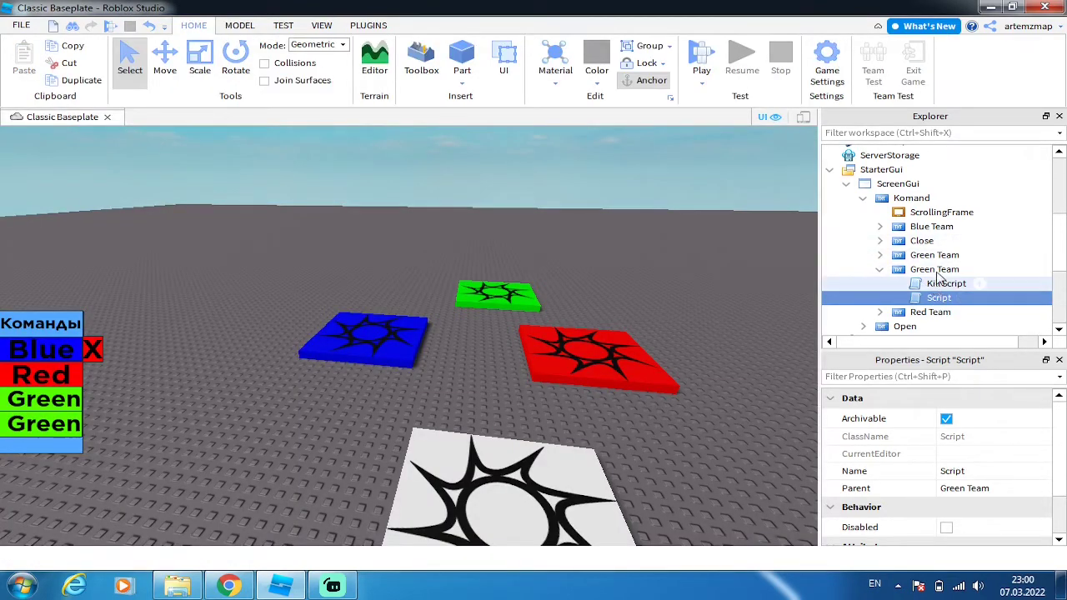
Rename the duplicated Green Team button to Team1
click(930, 271)
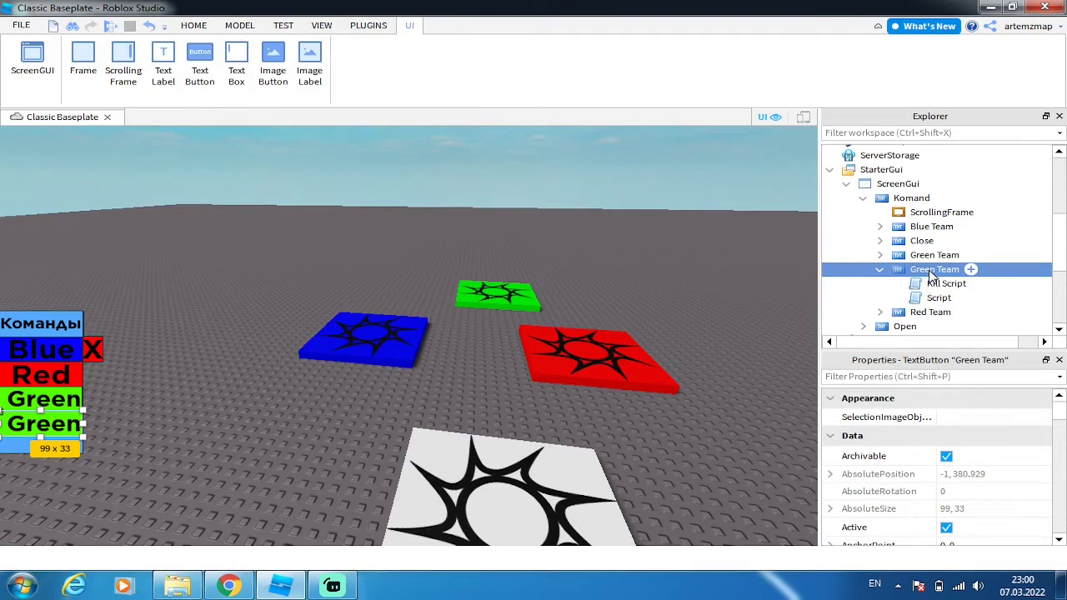
right_click(931, 275)
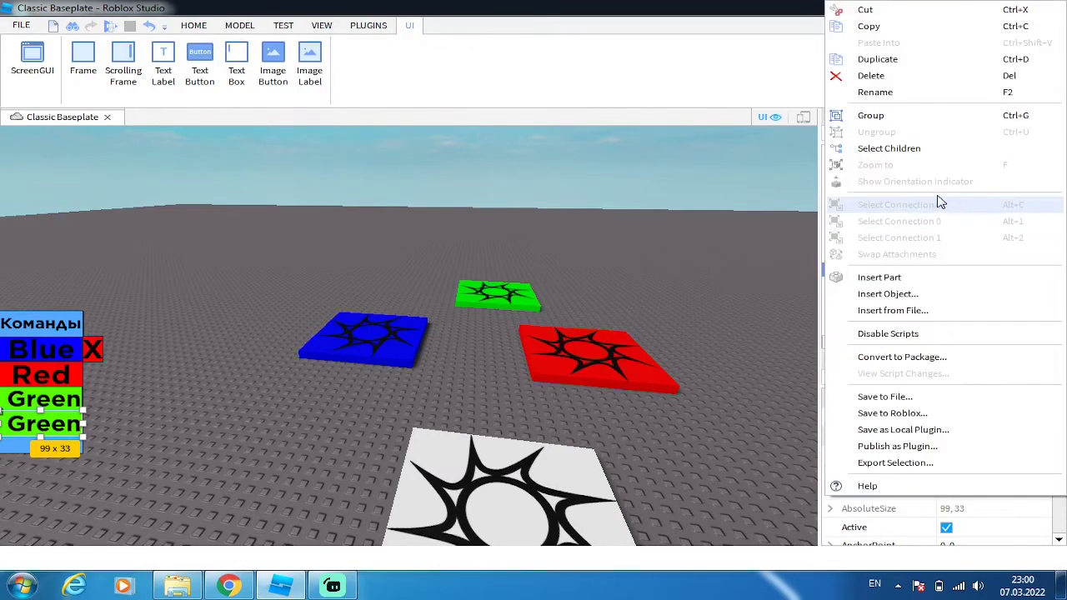
click(875, 87)
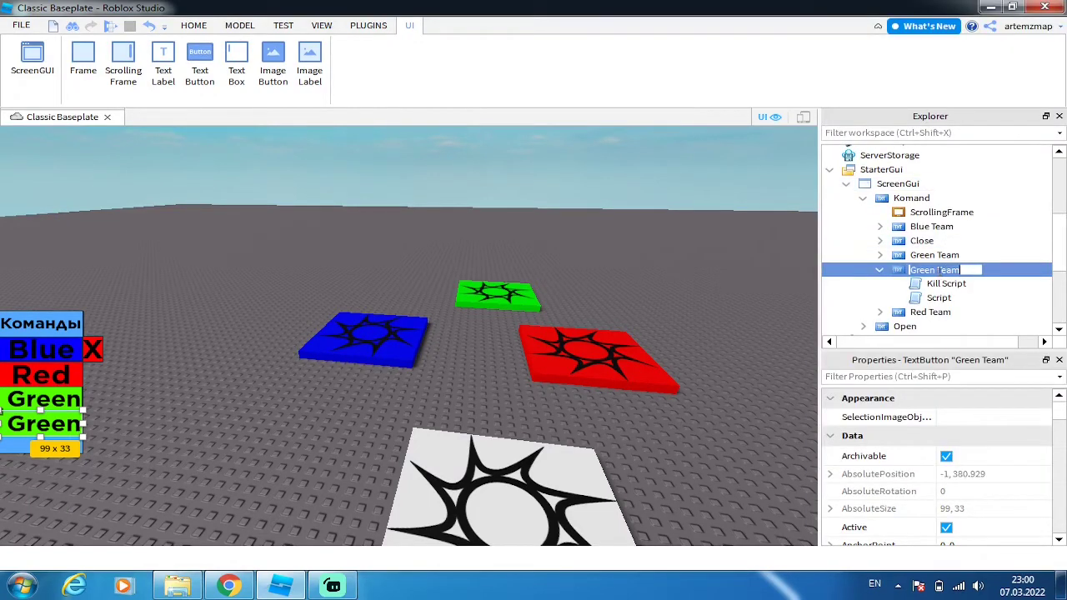
key(Home)
key(ctrl+shift+Right)
key(BackSpace)
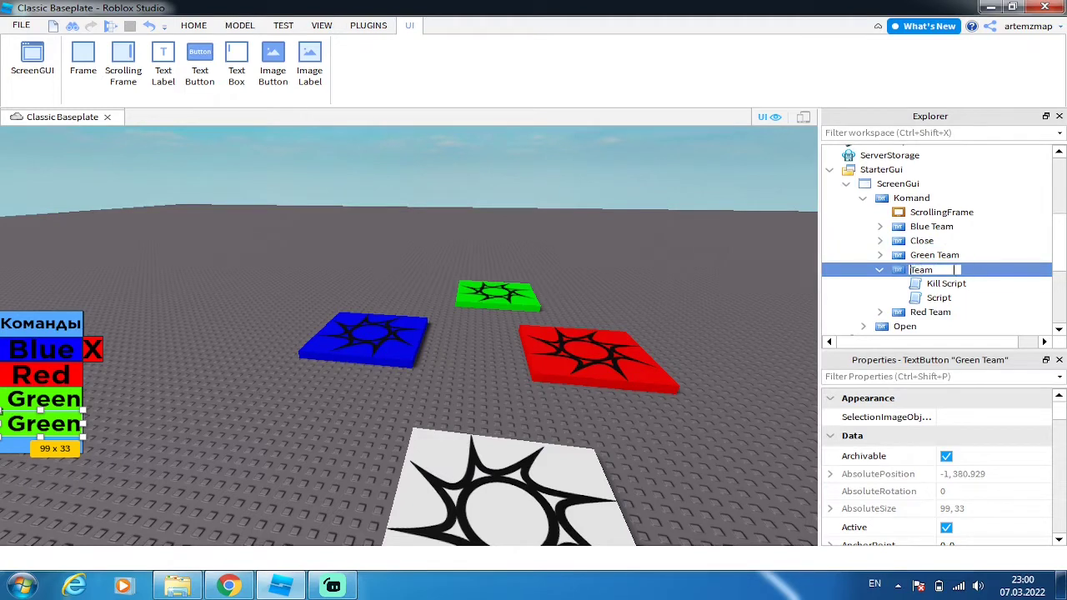
text(1)
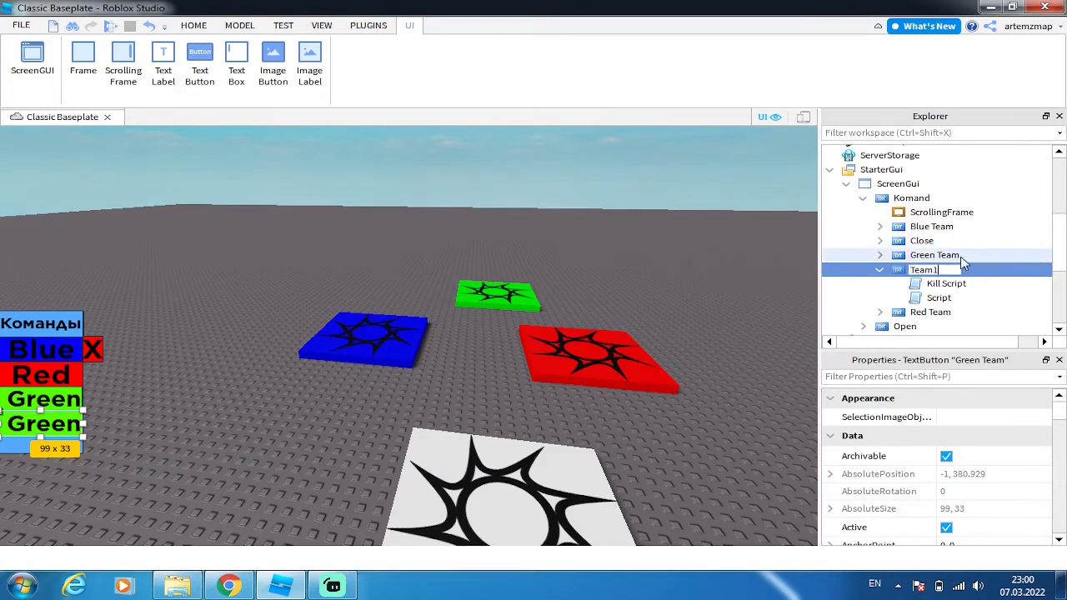
key(Return)
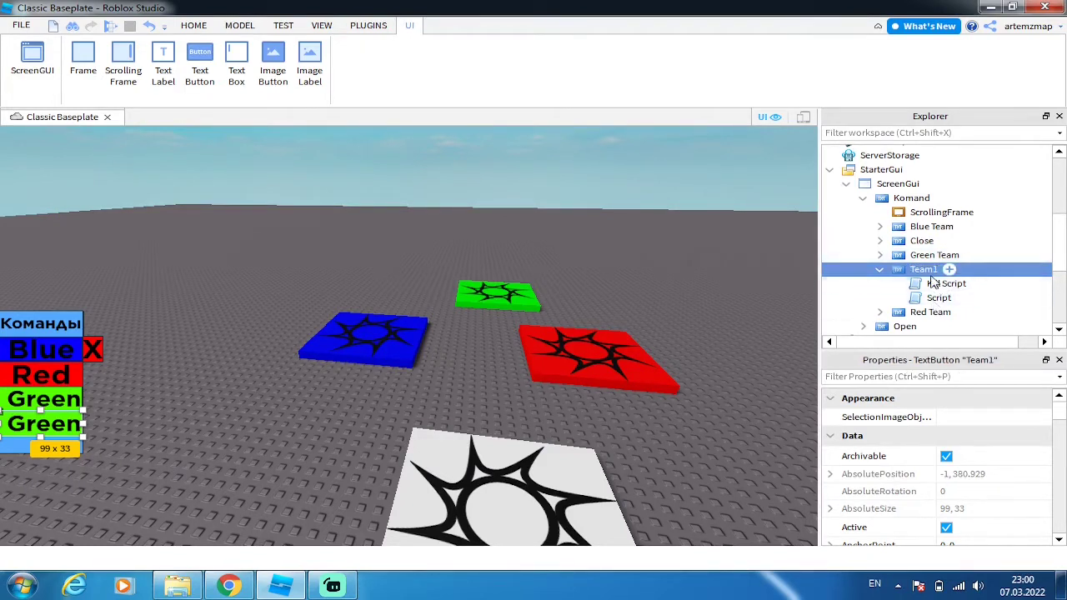
Set the Text of the Team1 button to Рабочии
scroll(970, 467, down, 3)
scroll(971, 467, down, 6)
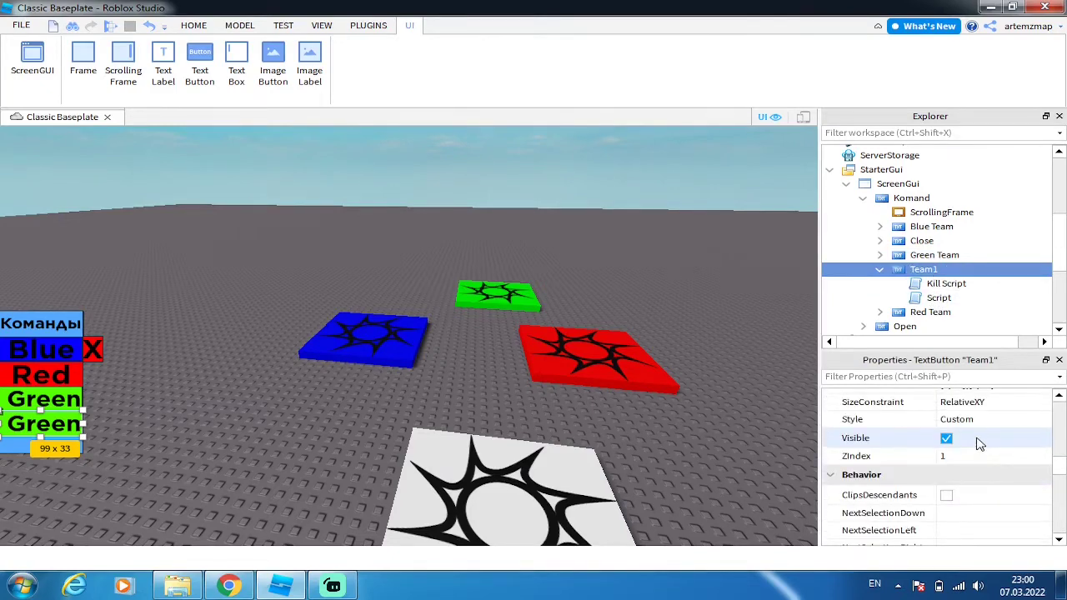
scroll(973, 450, down, 2)
scroll(971, 445, down, 2)
scroll(971, 450, down, 4)
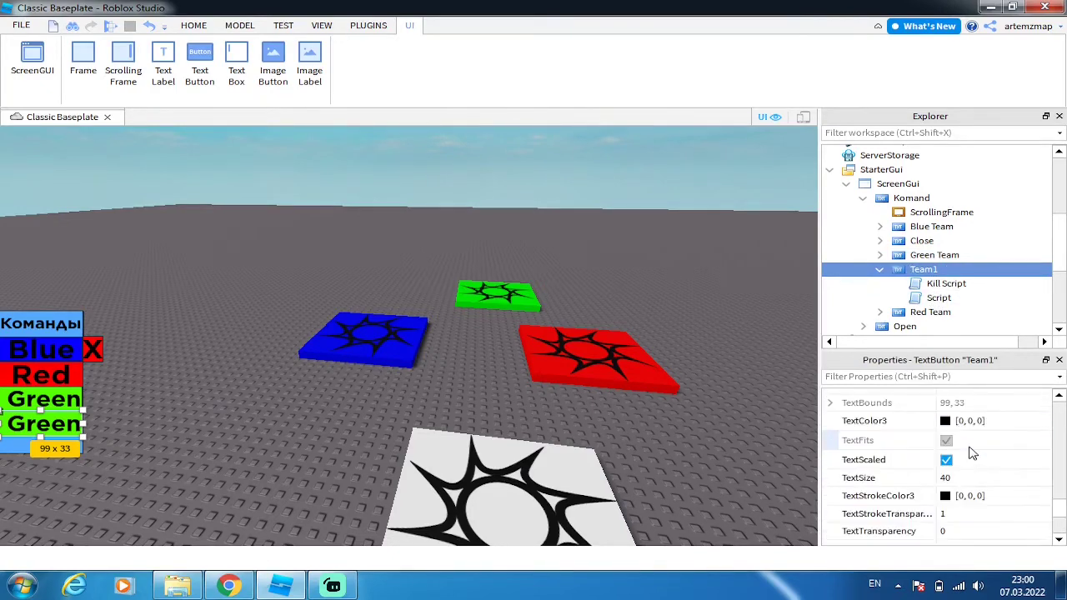
scroll(968, 442, up, 3)
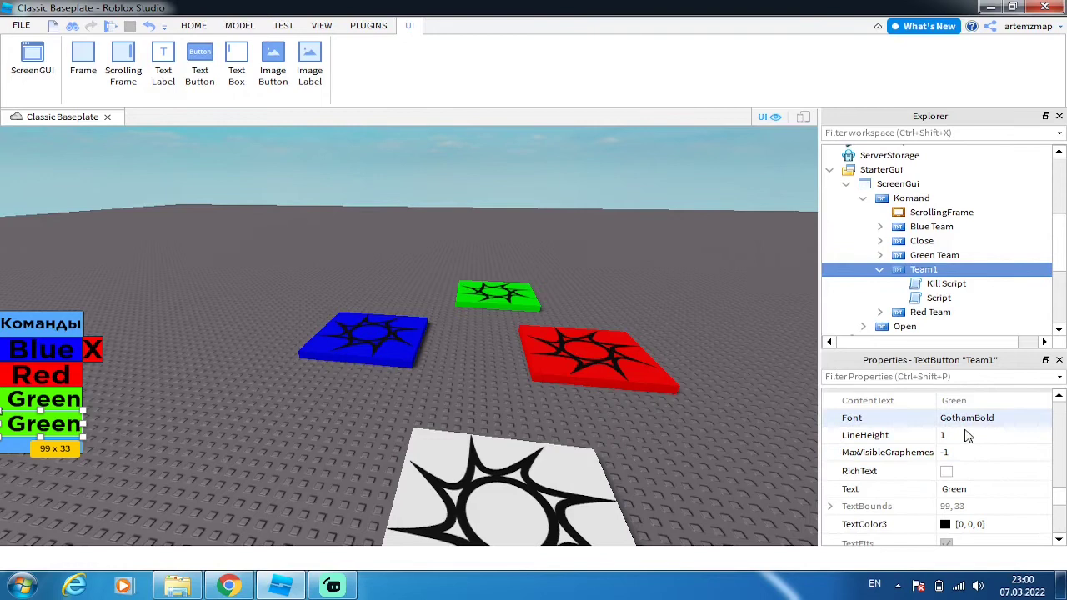
click(971, 490)
key(BackSpace)
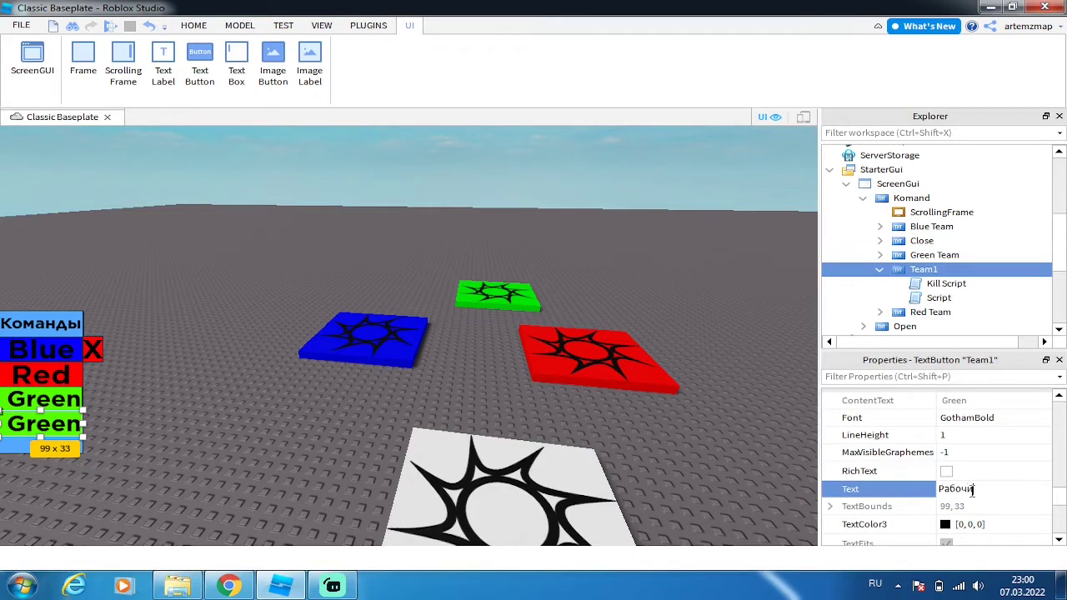
key(Return)
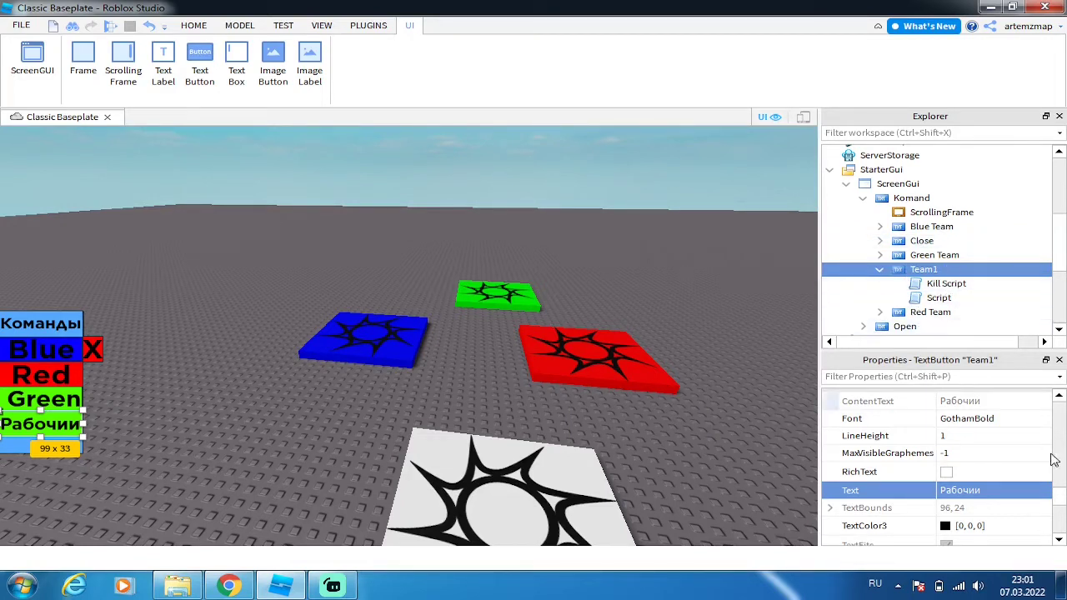
Set the Team1 button's BackgroundColor3 to the light orange basic colour #ffaa7f
scroll(979, 473, down, 1)
scroll(980, 467, up, 10)
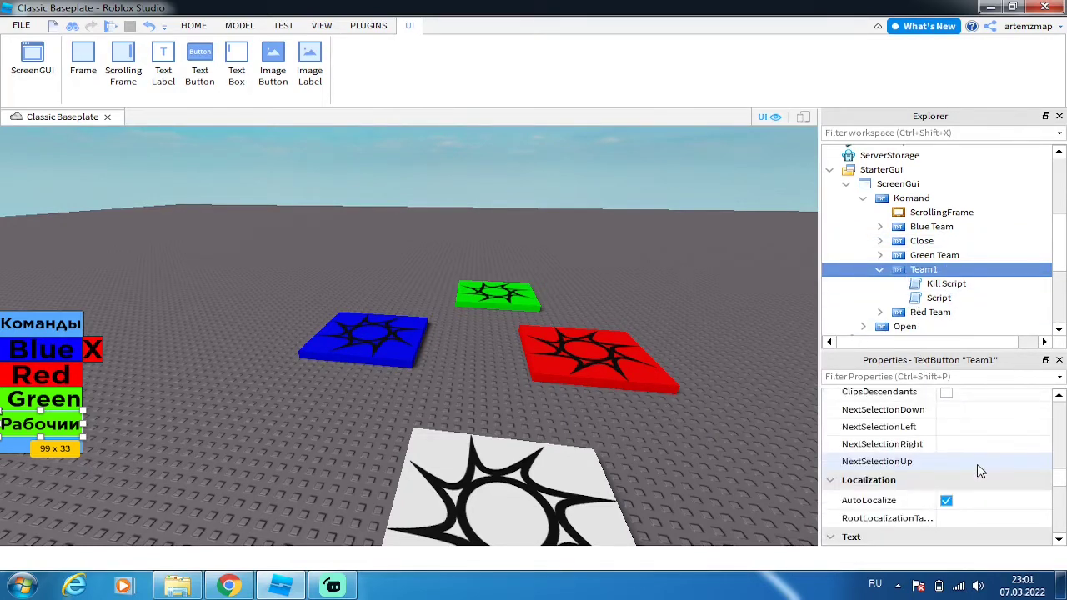
scroll(977, 476, down, 3)
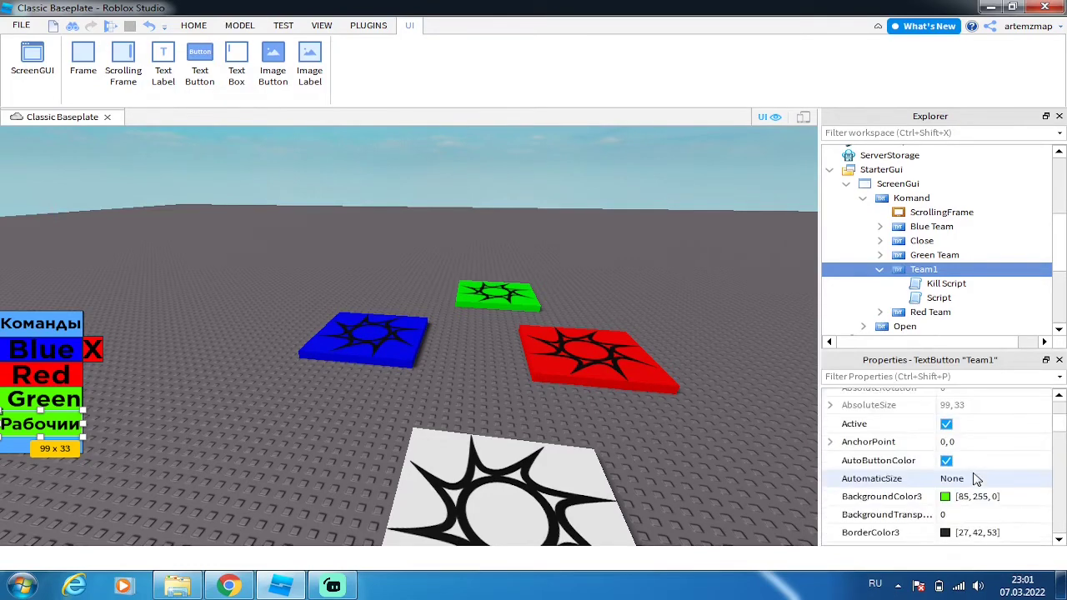
click(945, 497)
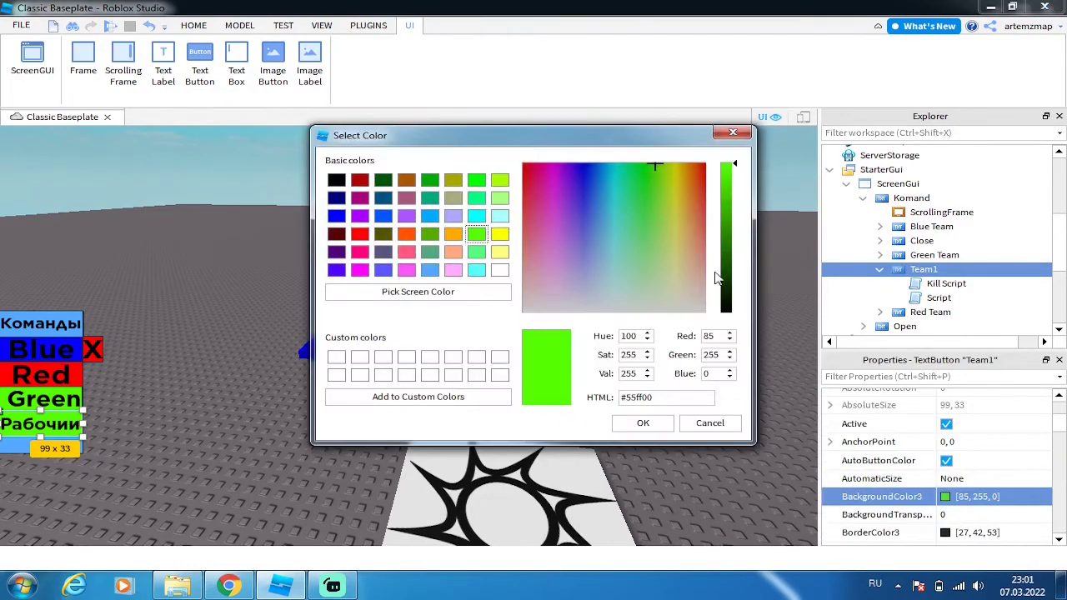
click(451, 253)
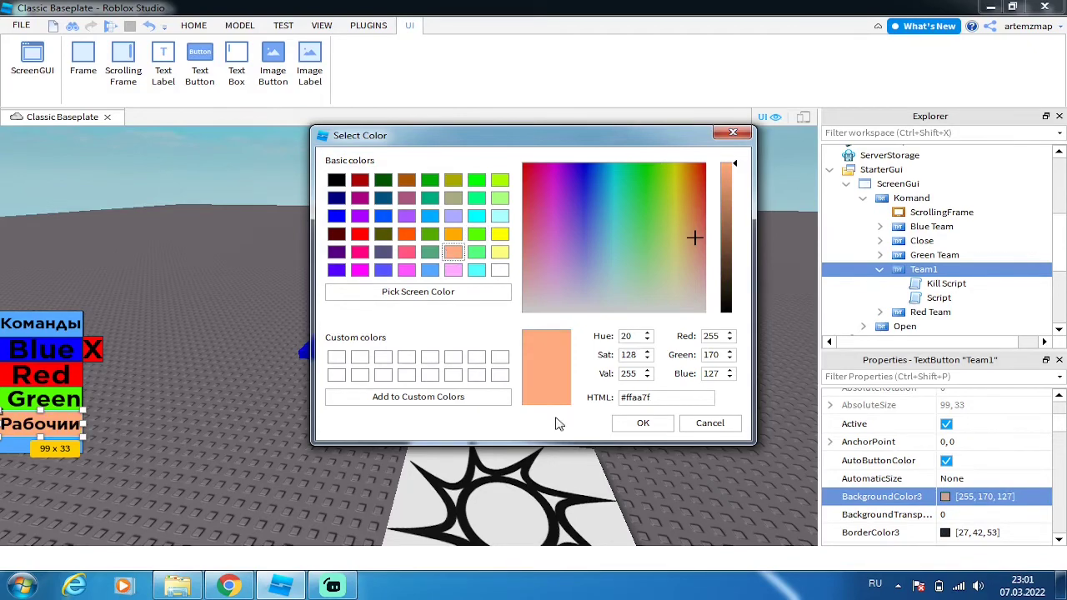
click(643, 423)
click(253, 483)
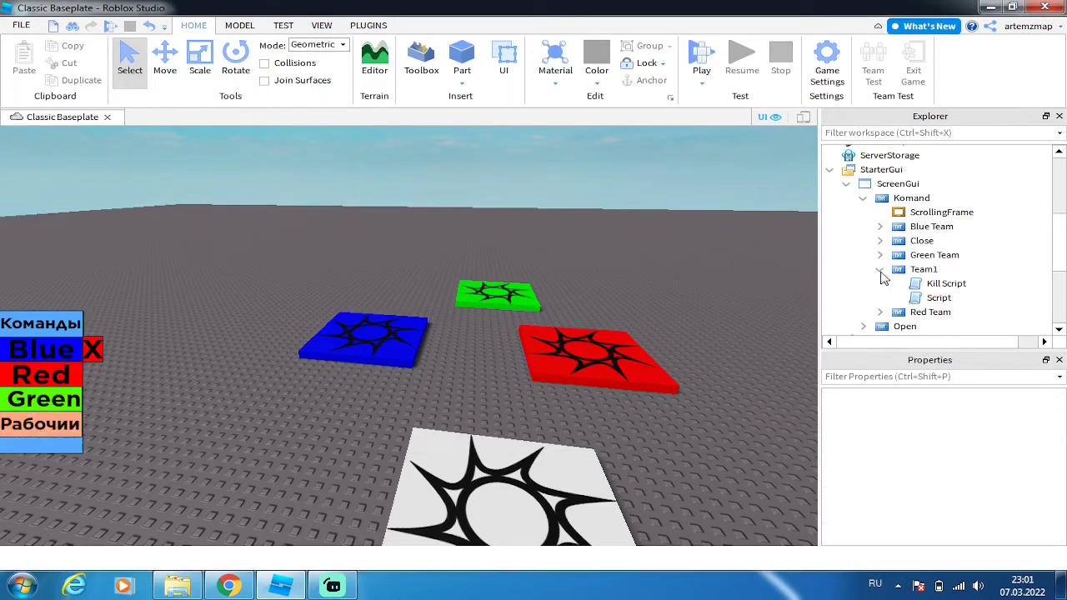
Collapse the Team1 and Komand buttons' contents and turn off the Komand button's Visible property
click(923, 269)
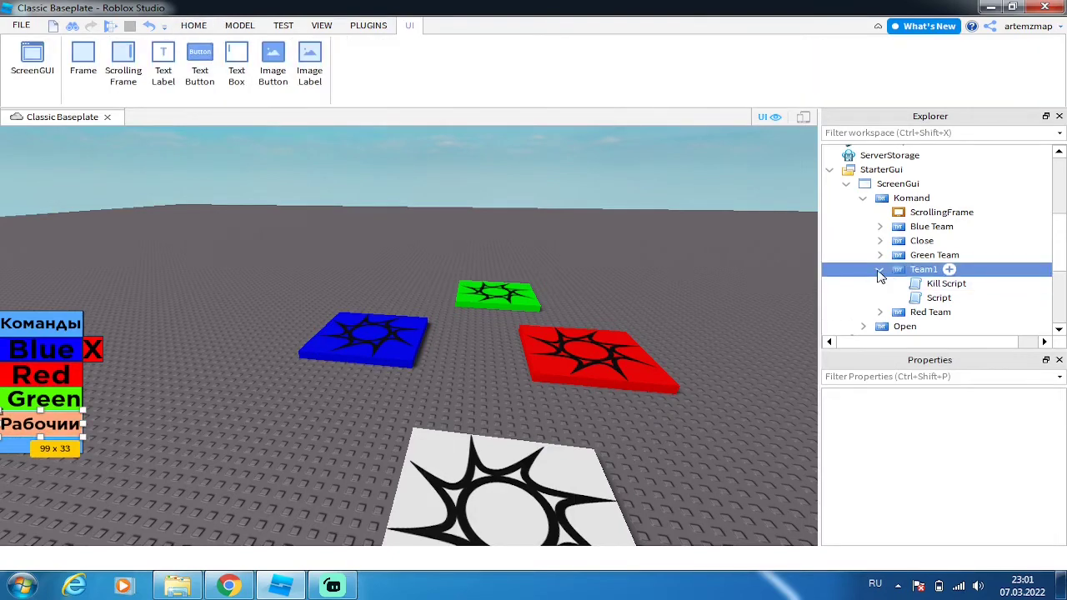
click(880, 269)
click(900, 200)
click(863, 197)
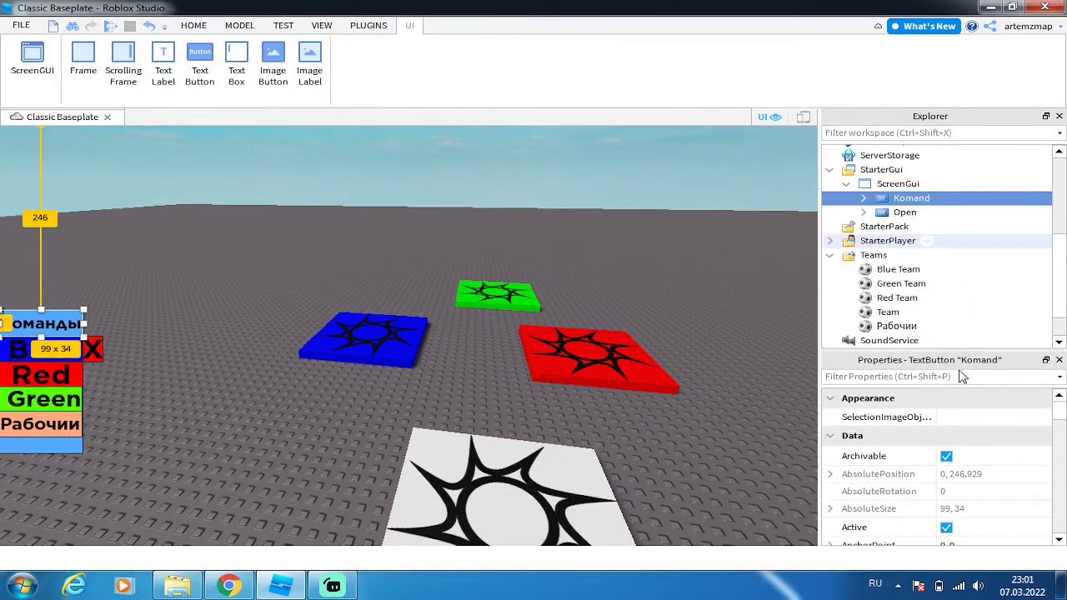
scroll(986, 463, down, 5)
scroll(948, 500, down, 3)
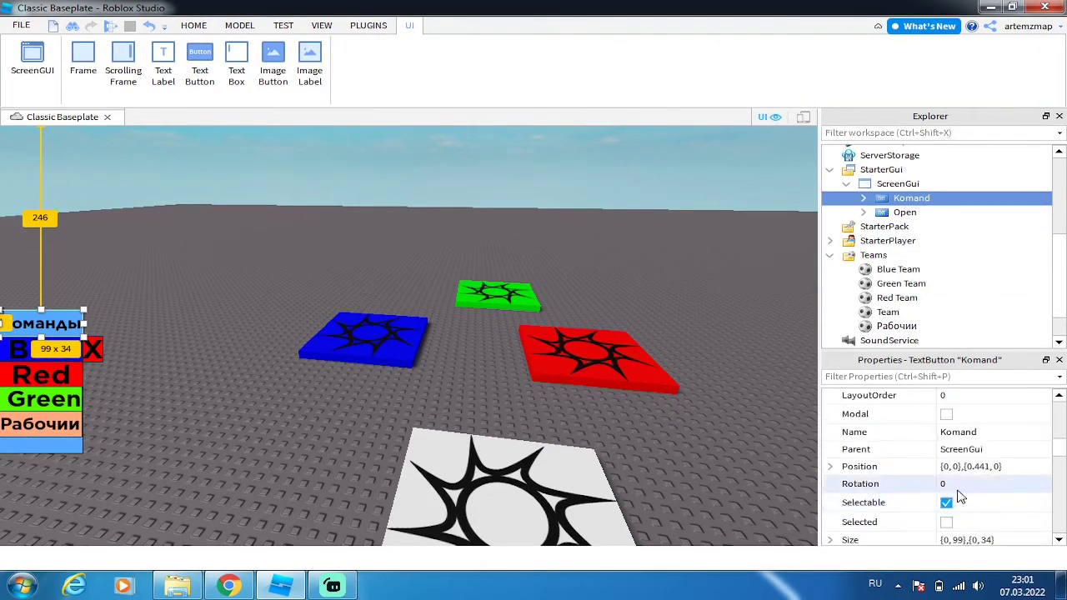
scroll(946, 507, down, 4)
click(946, 489)
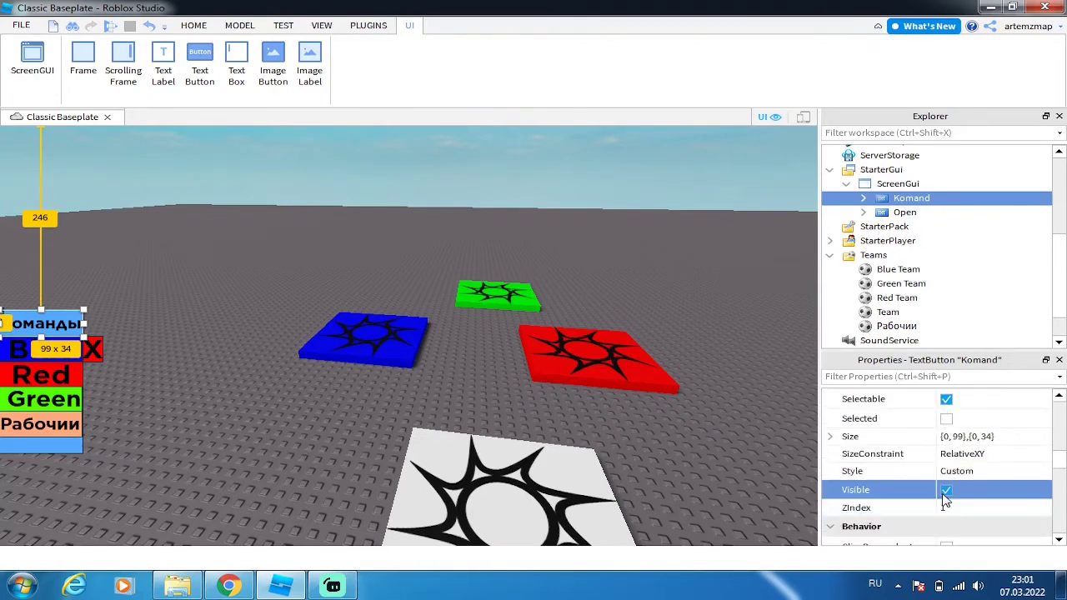
click(440, 469)
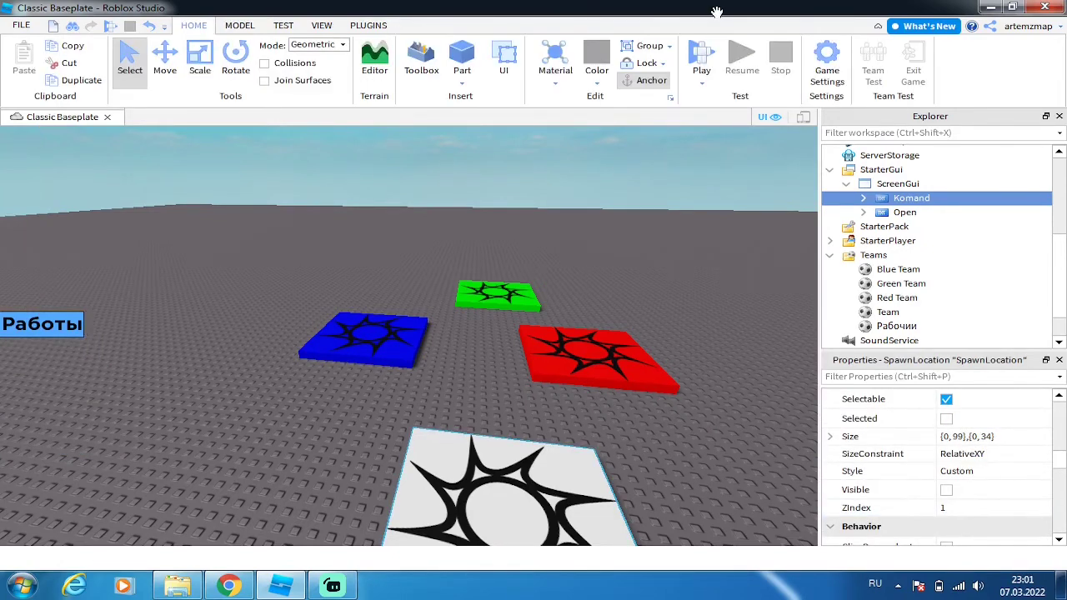
Start a playtest, open the Работы menu and switch the character to the Red team
click(704, 52)
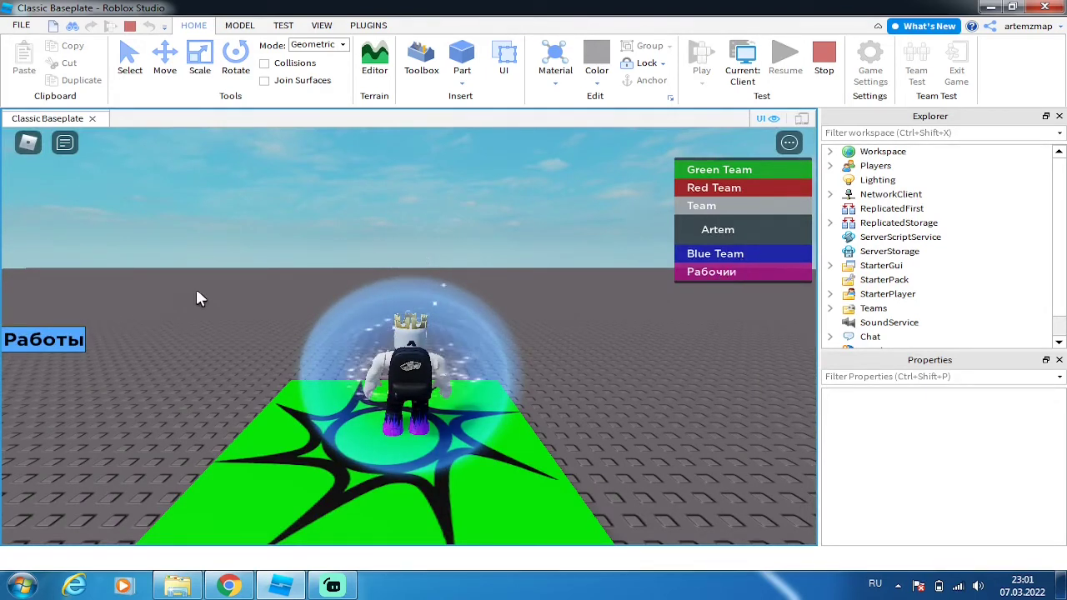
click(79, 338)
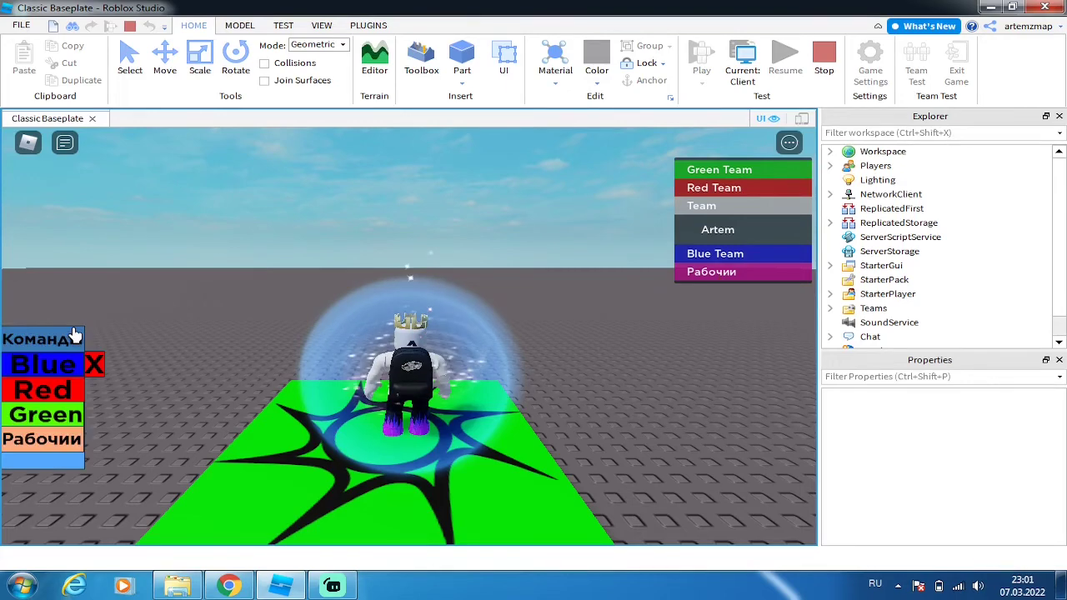
click(50, 388)
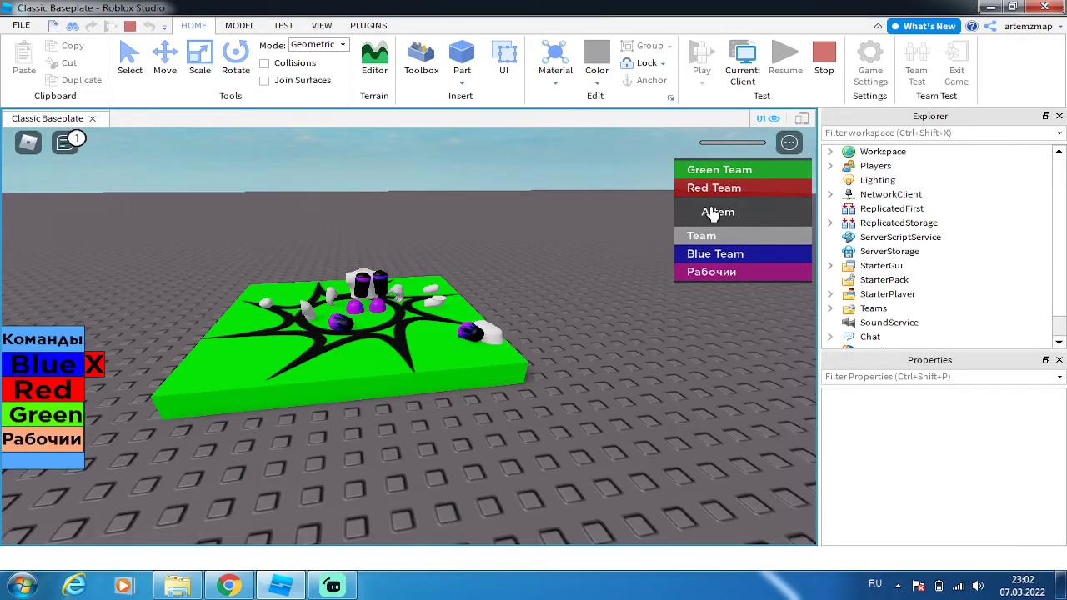
click(733, 190)
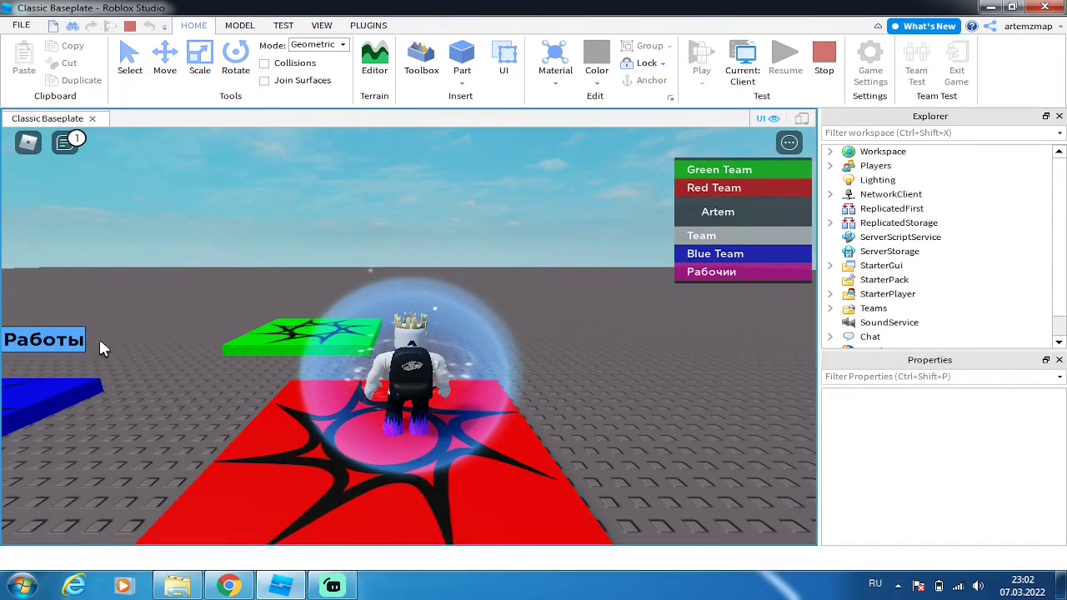
Reopen the Работы menu in the playtest and switch the character to the Рабочии team
click(58, 339)
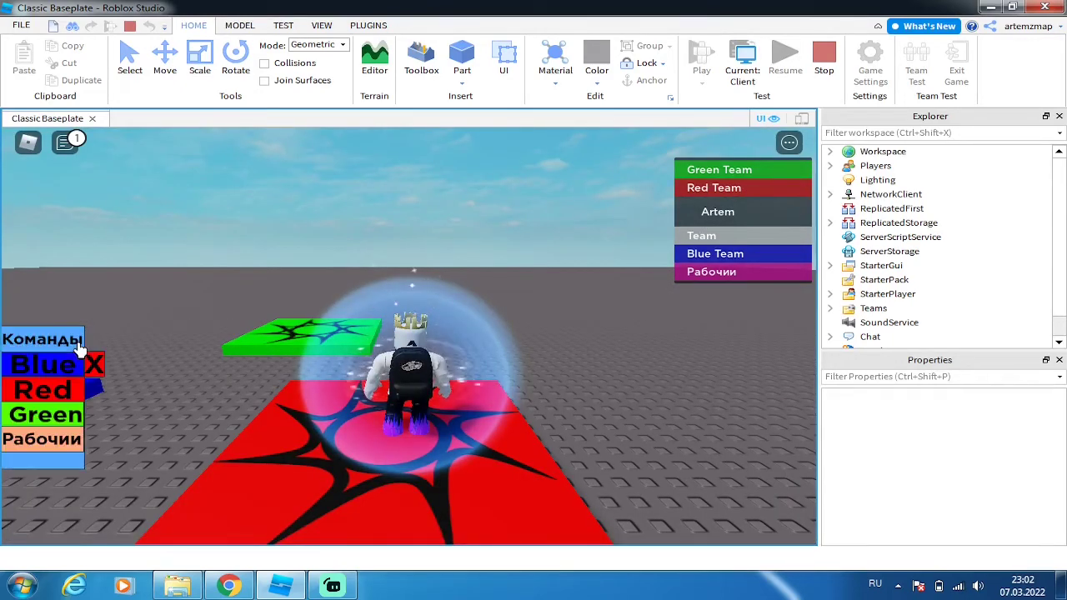
click(44, 442)
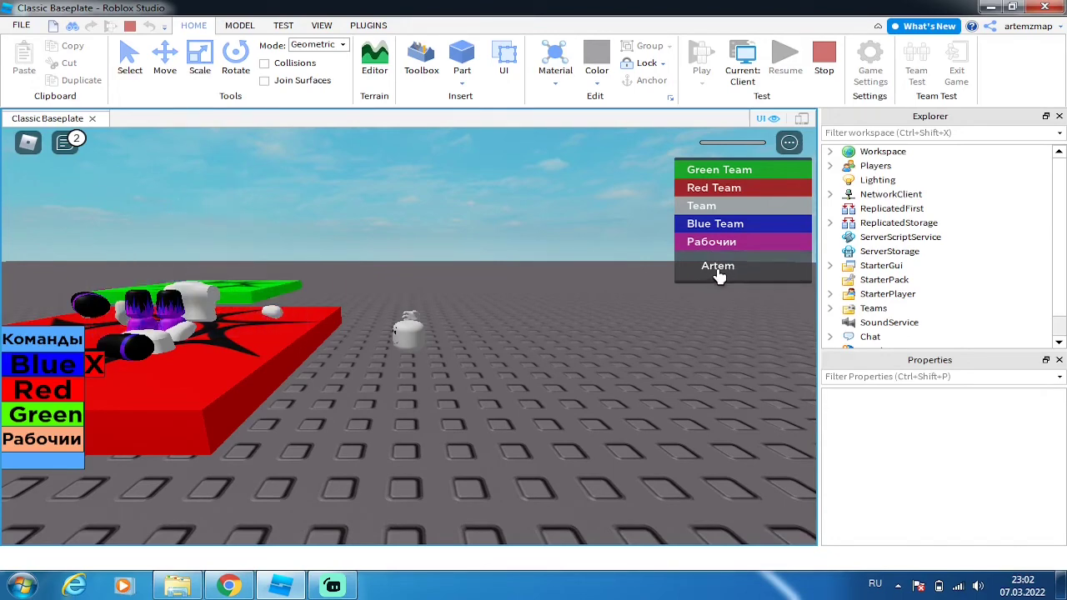
click(107, 367)
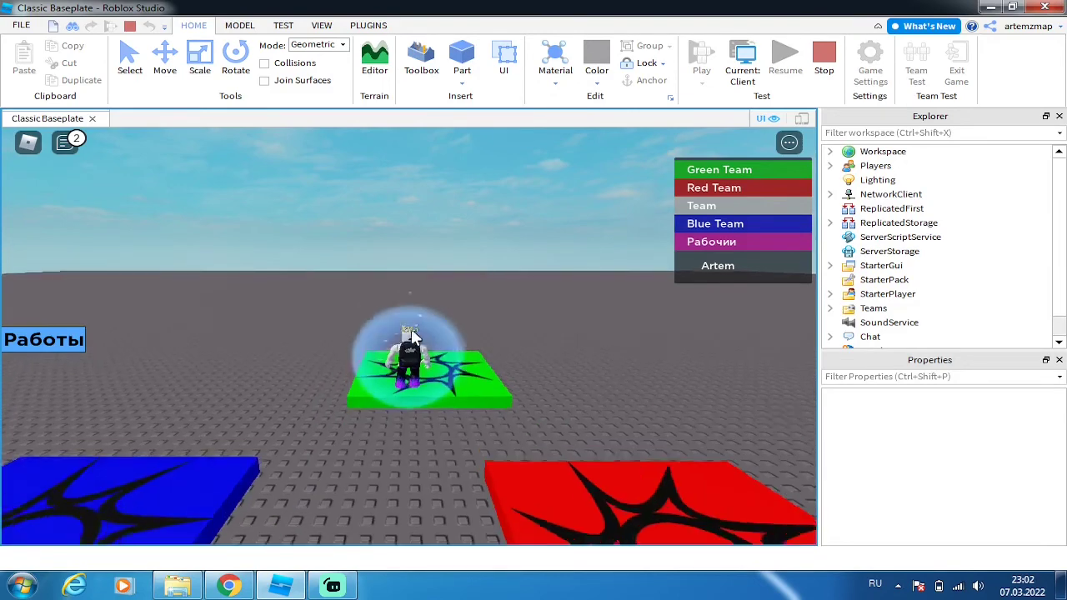
Test the Работы menu by opening it and closing it with its X button twice
click(82, 343)
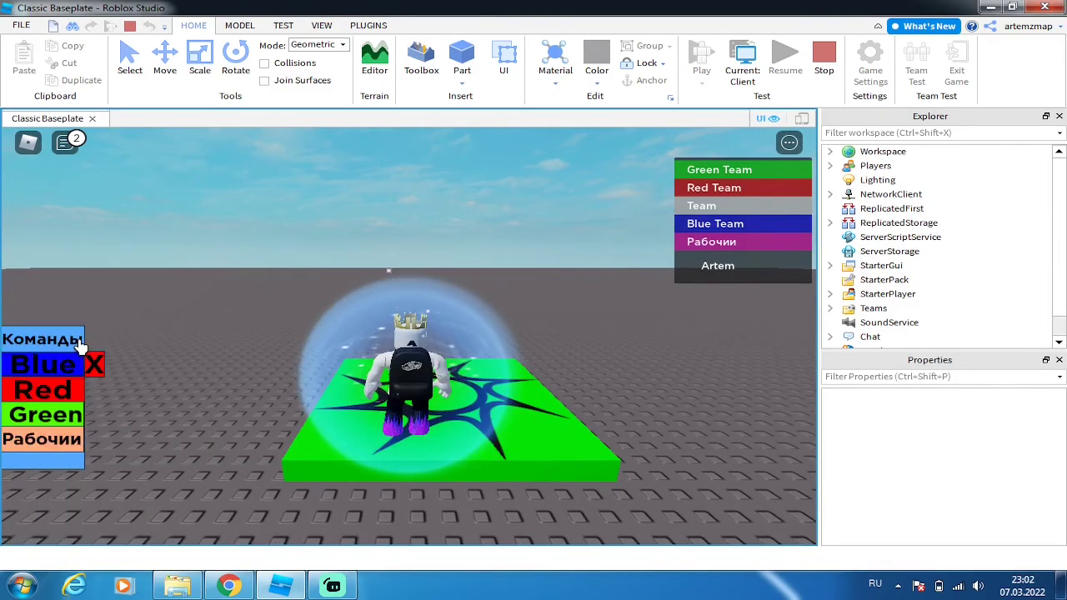
click(93, 365)
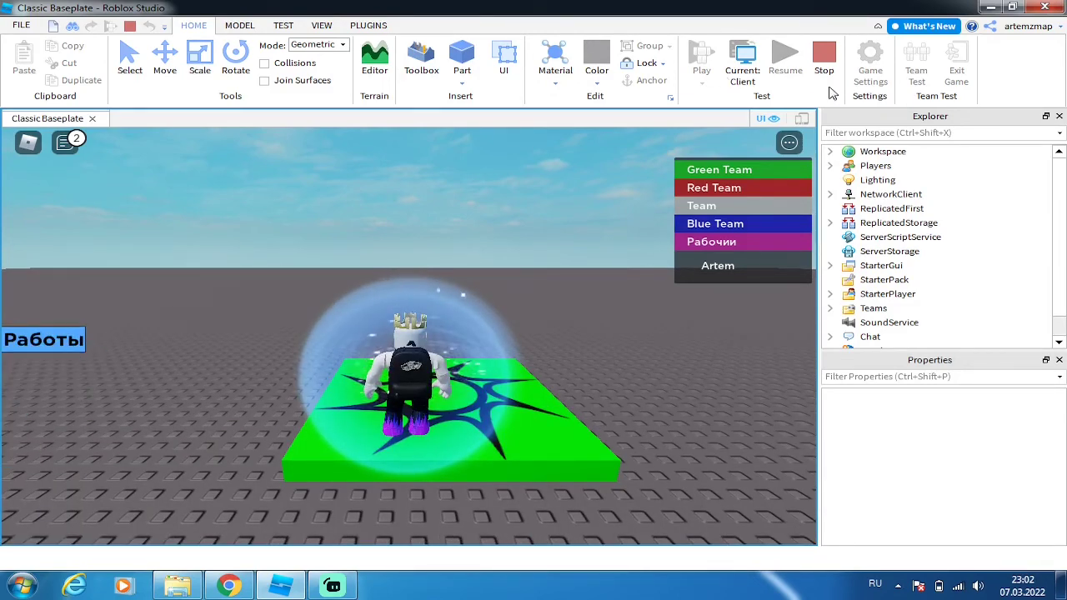
click(25, 349)
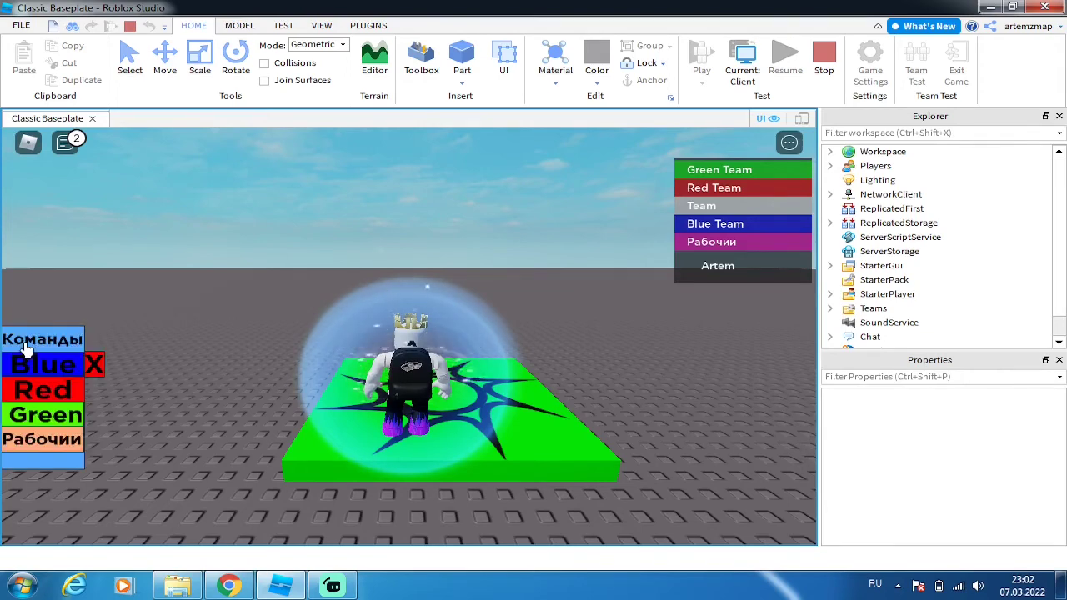
click(93, 365)
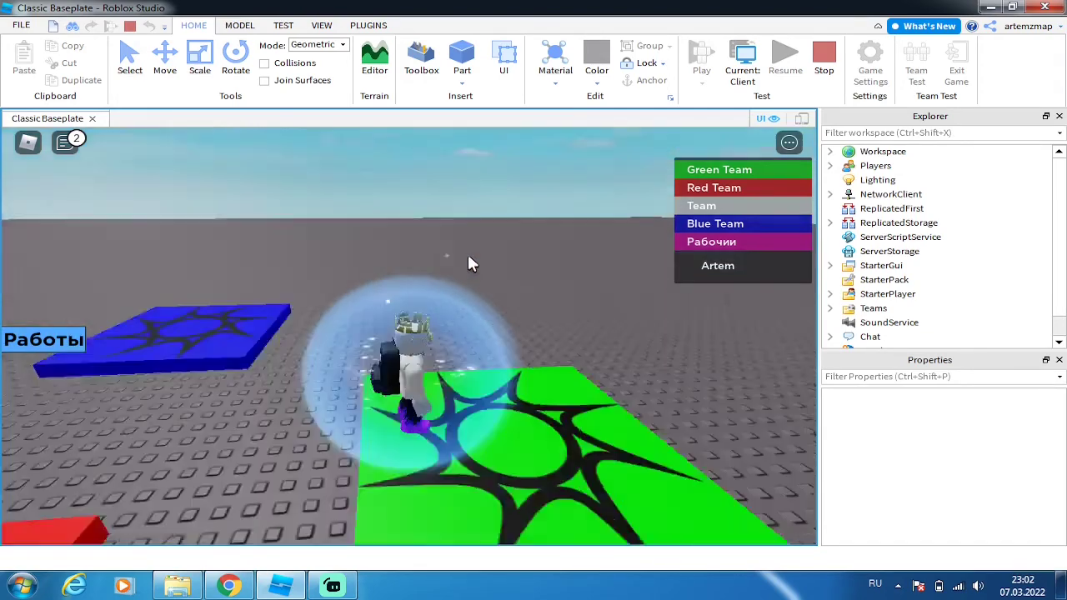
Walk the character from the green spawn pad past the red and blue pads toward the white one
key(Left)
key(w)
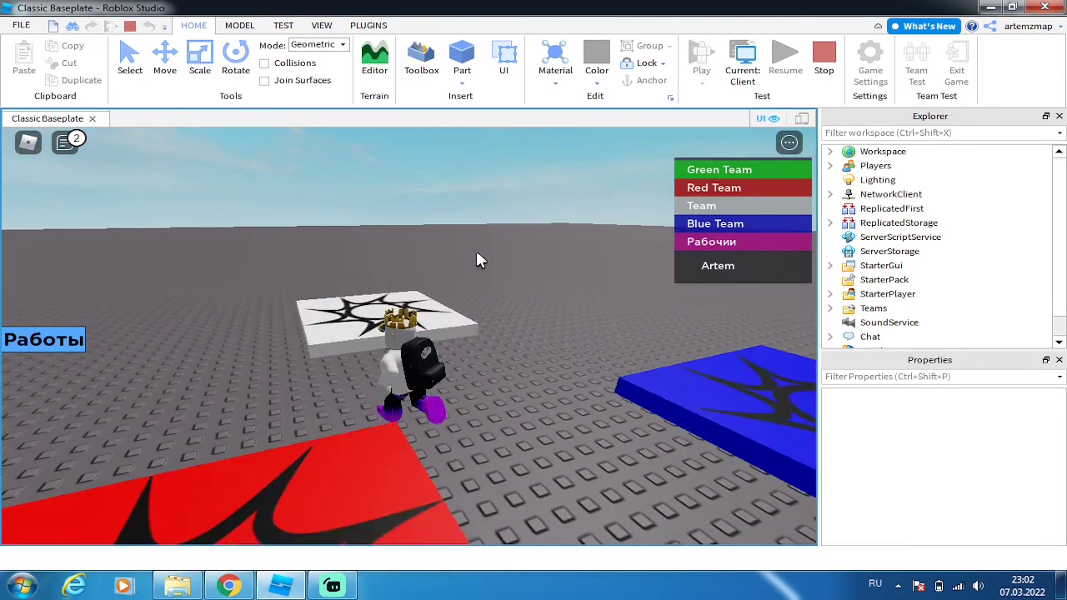
key(w)
key(Left)
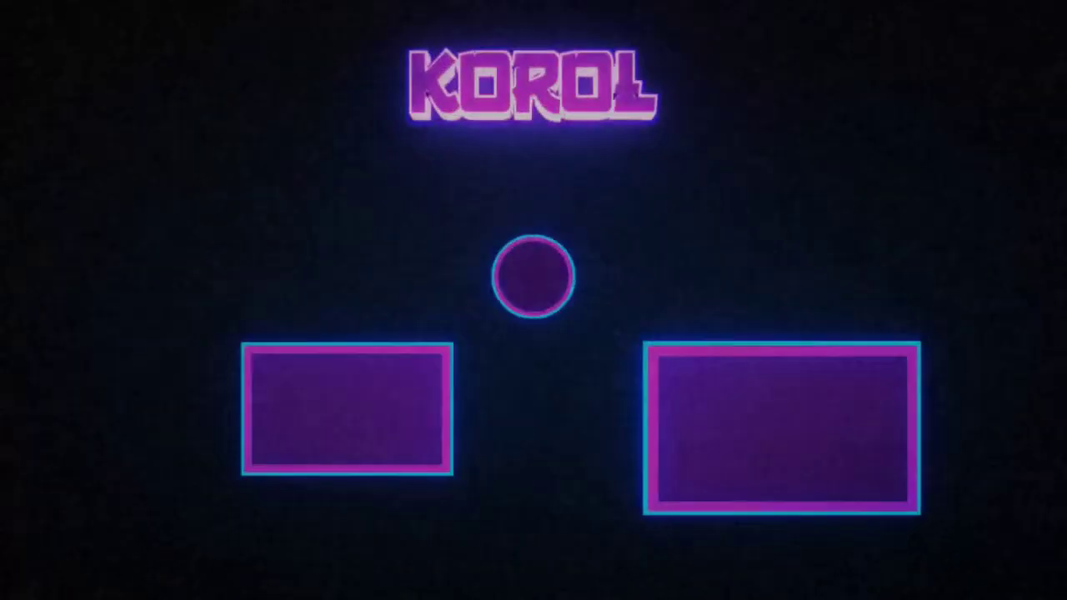